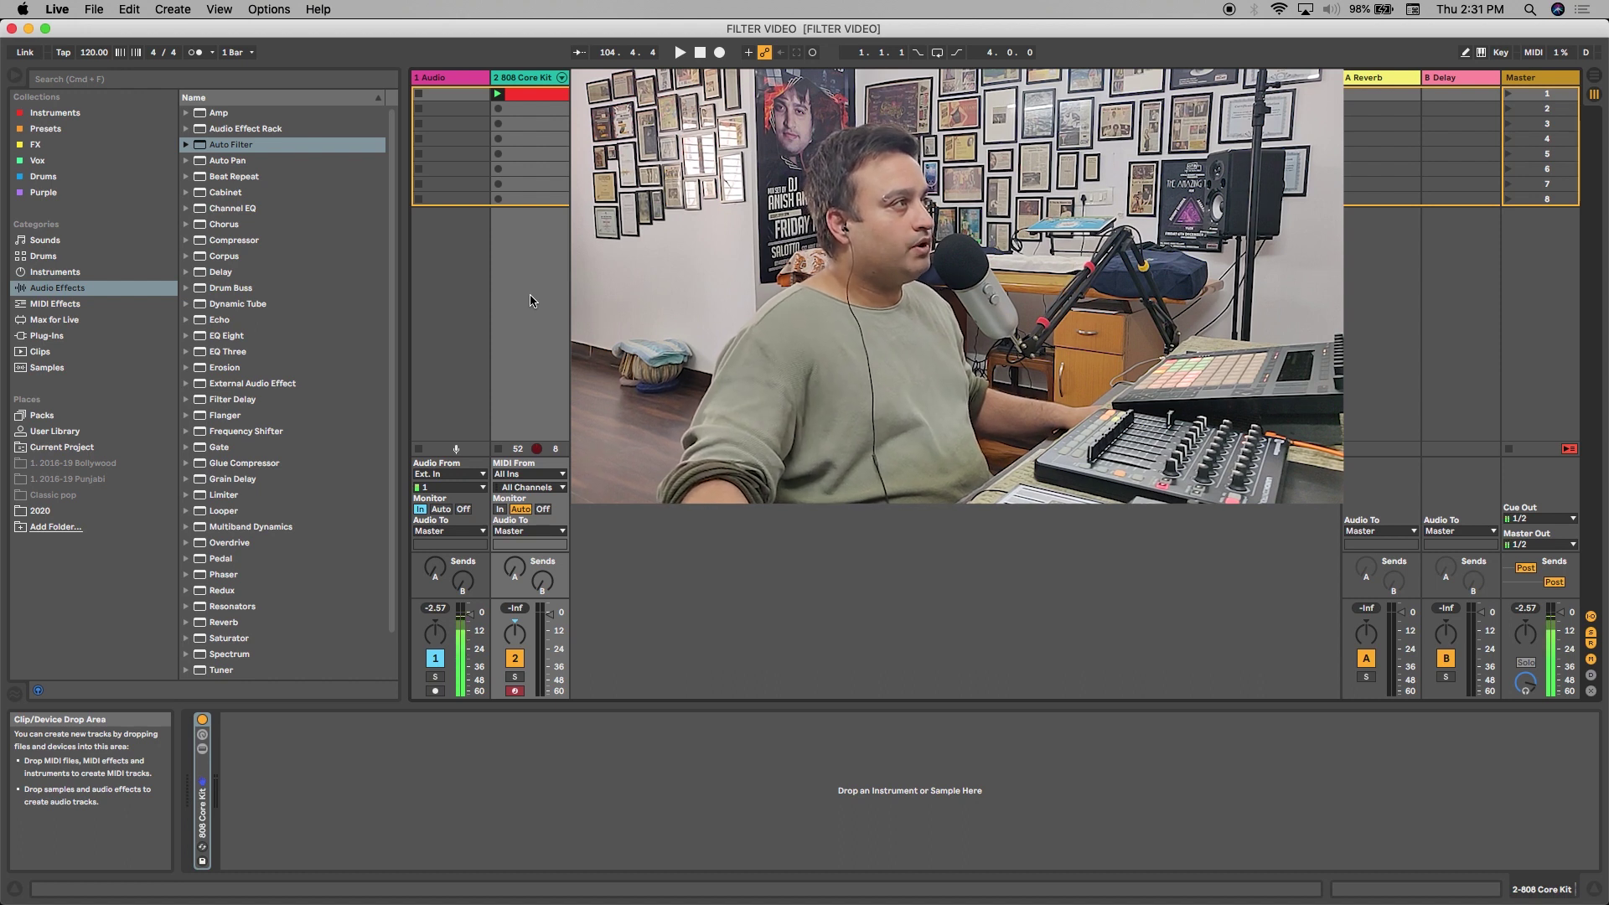
# Step: Drop an Auto Filter onto the 808 Core Kit track and group it into an Audio Effect Rack with Cmd+G
pyautogui.click(203, 148)
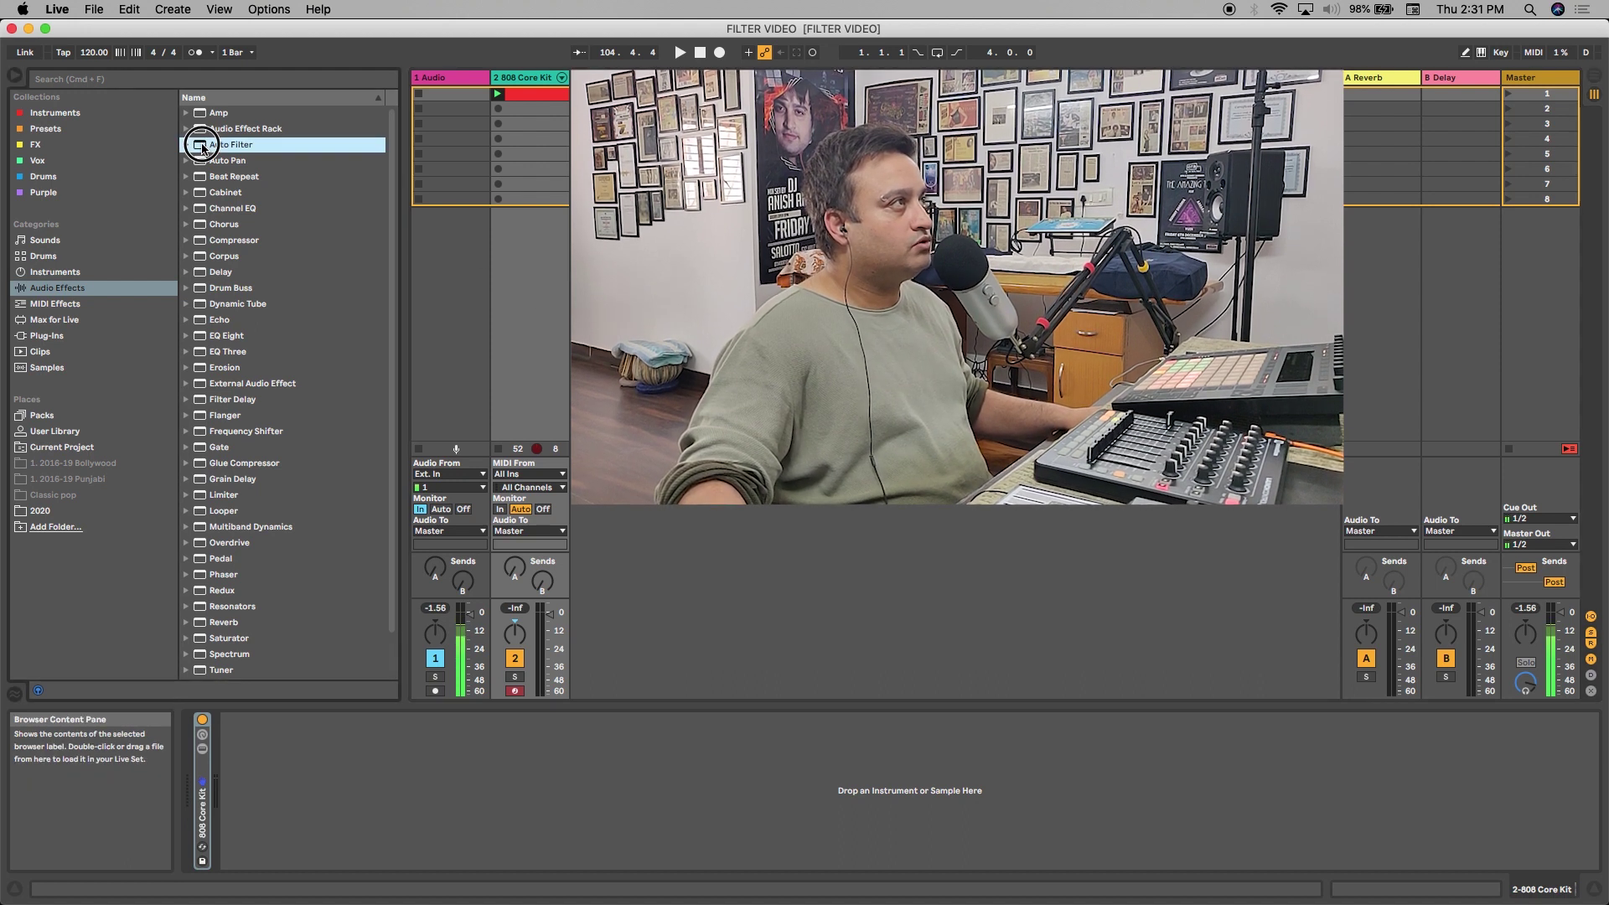
pyautogui.moveTo(202, 149); pyautogui.dragTo(460, 766)
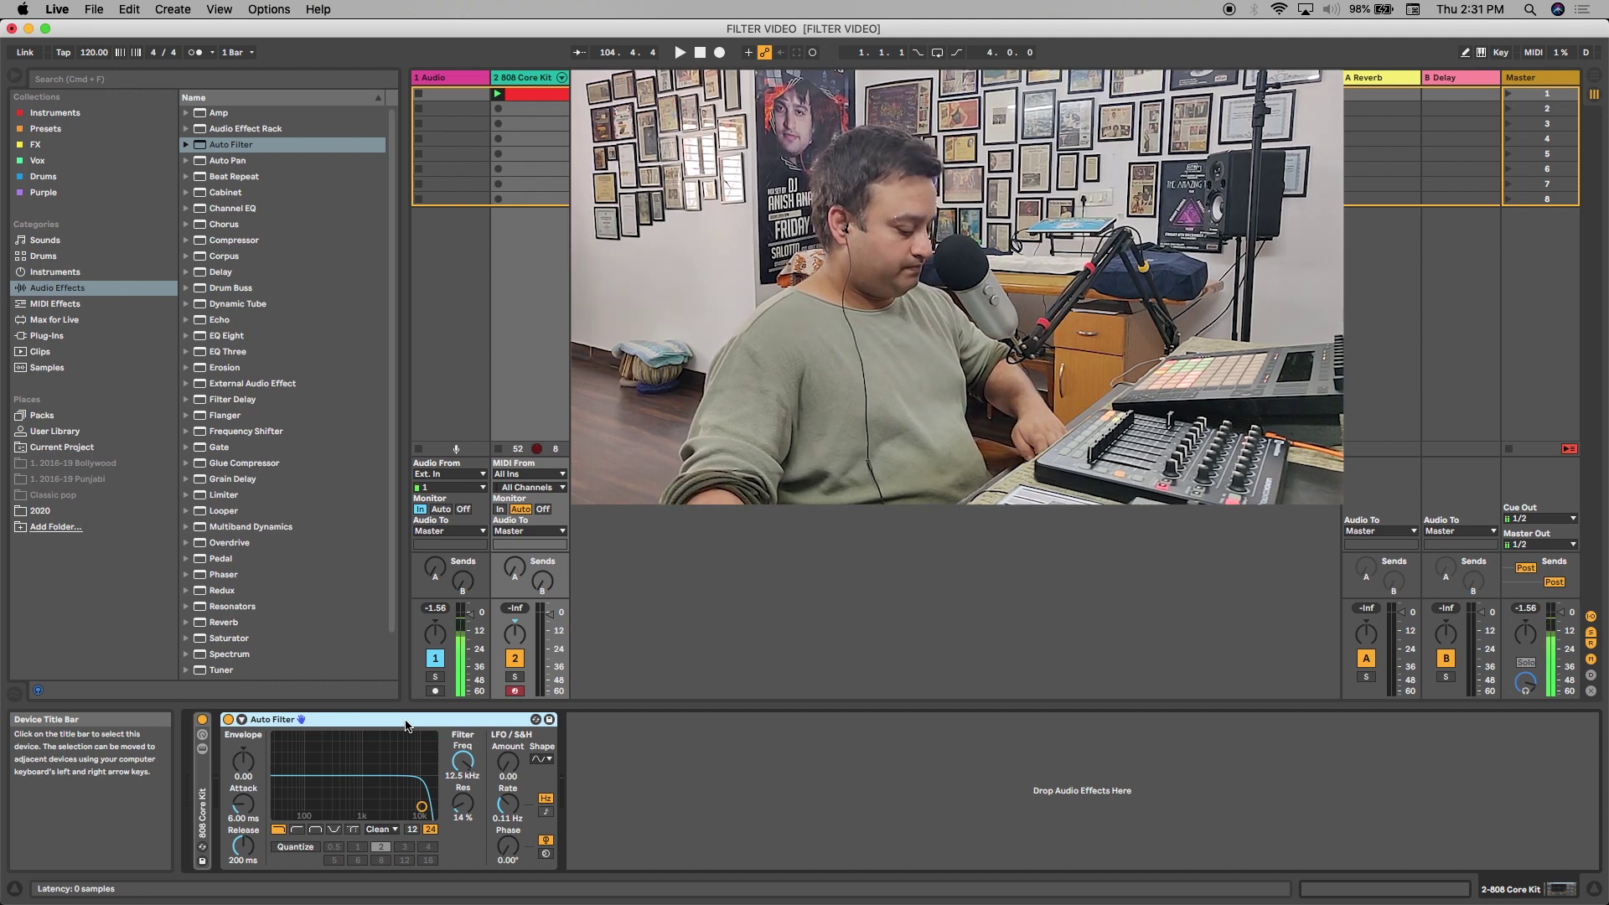
pyautogui.press('super+g')
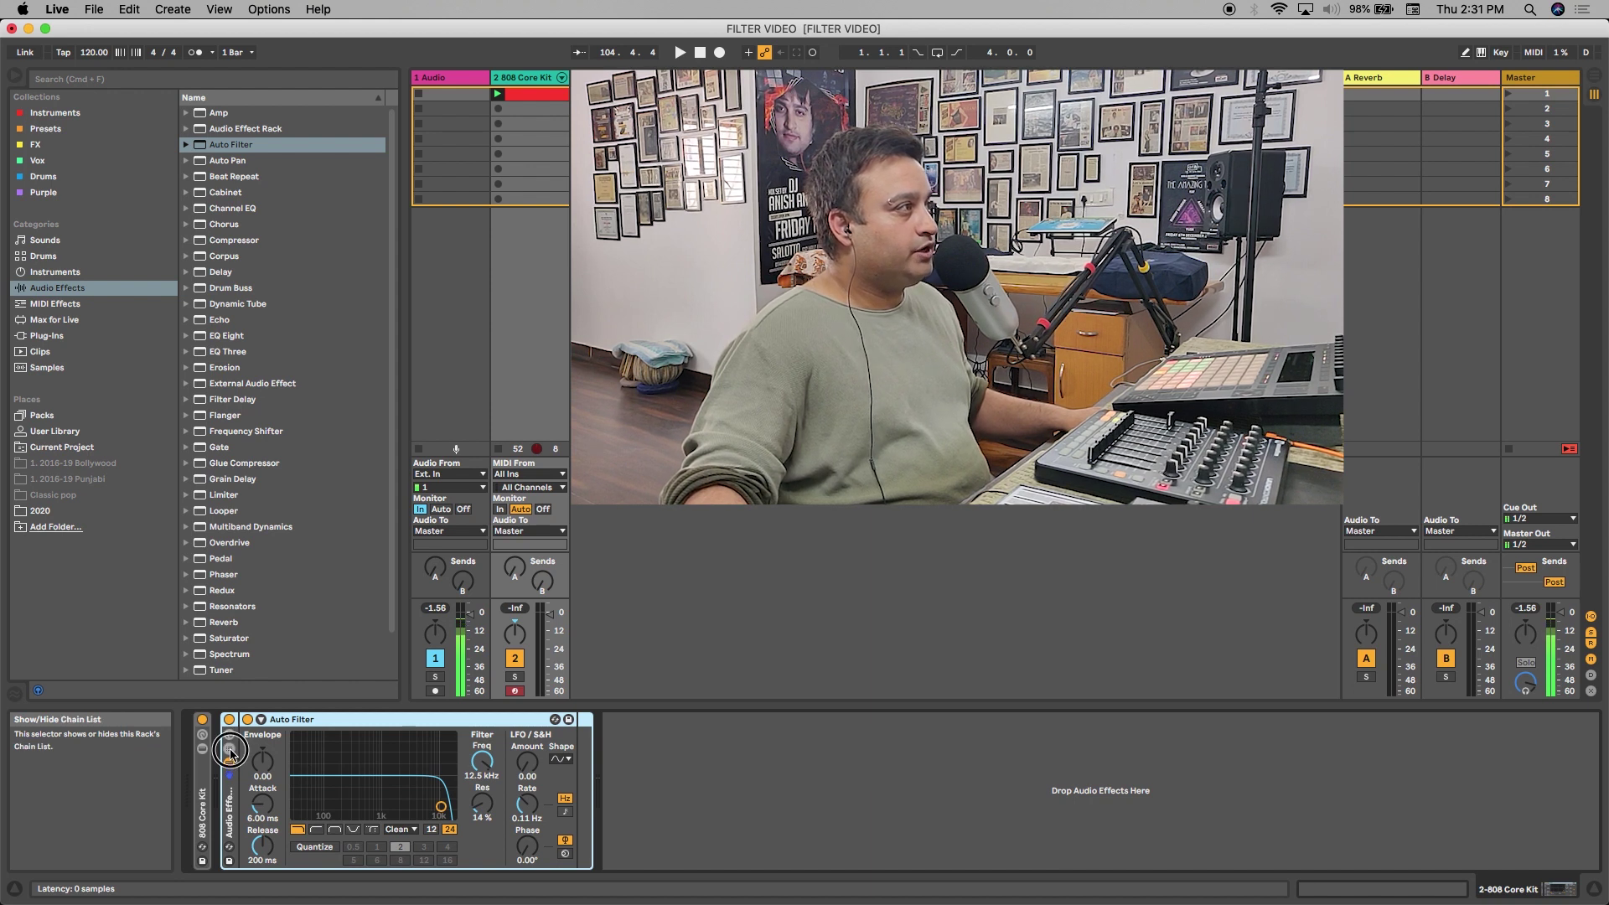
# Step: Show the rack's eight macro controls and chain list, then select its single chain, Chain
pyautogui.click(230, 750)
pyautogui.click(229, 735)
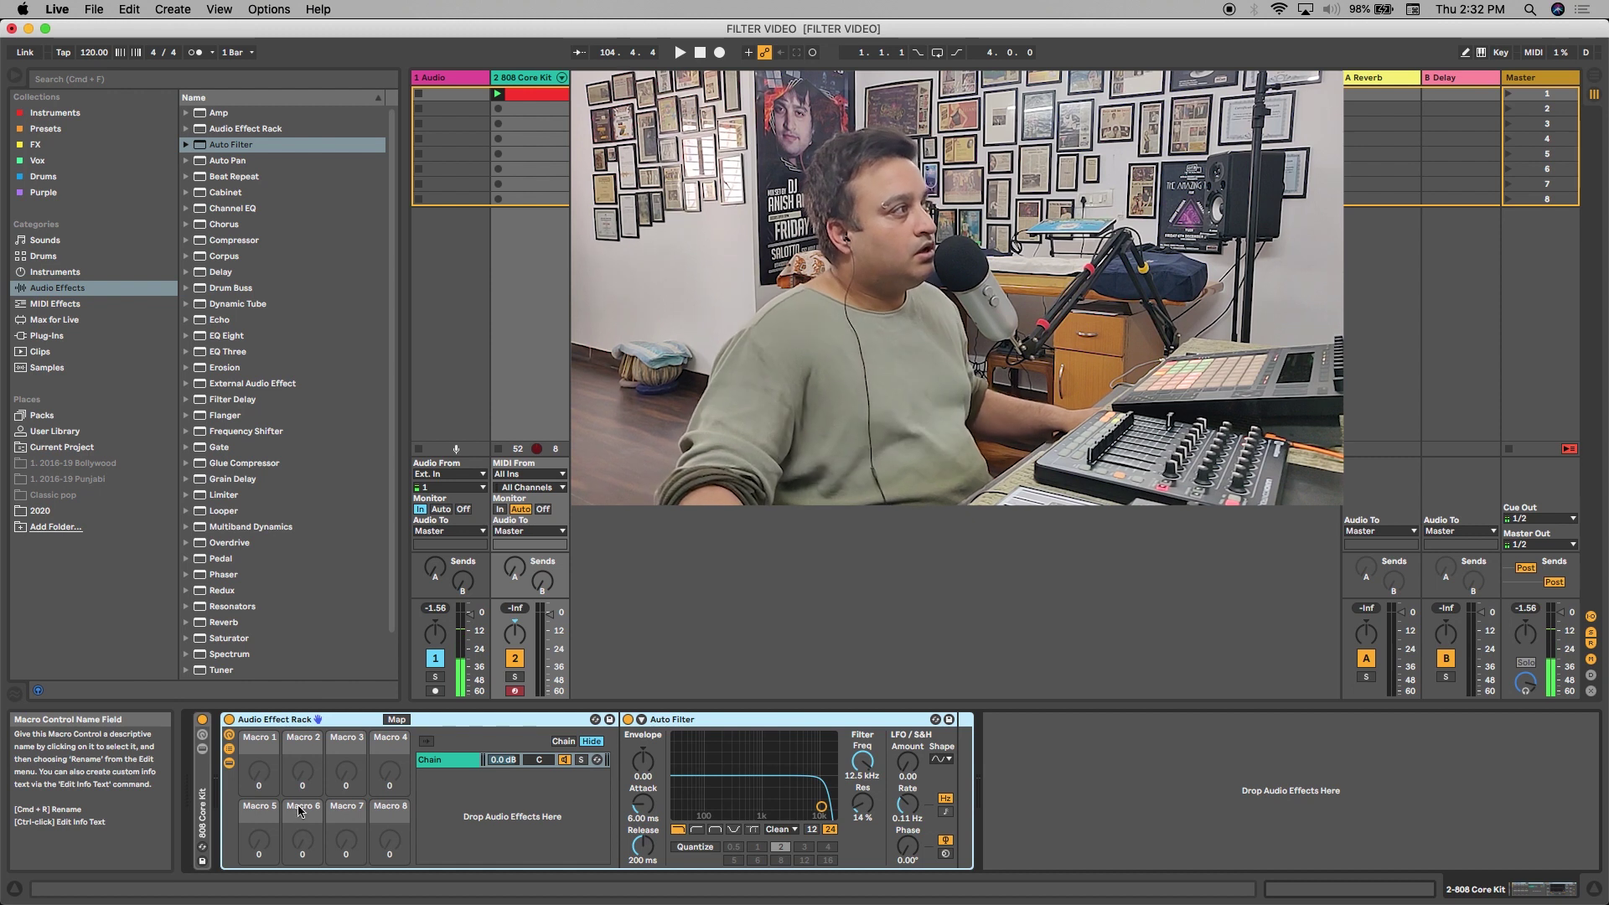
pyautogui.click(229, 750)
pyautogui.click(228, 749)
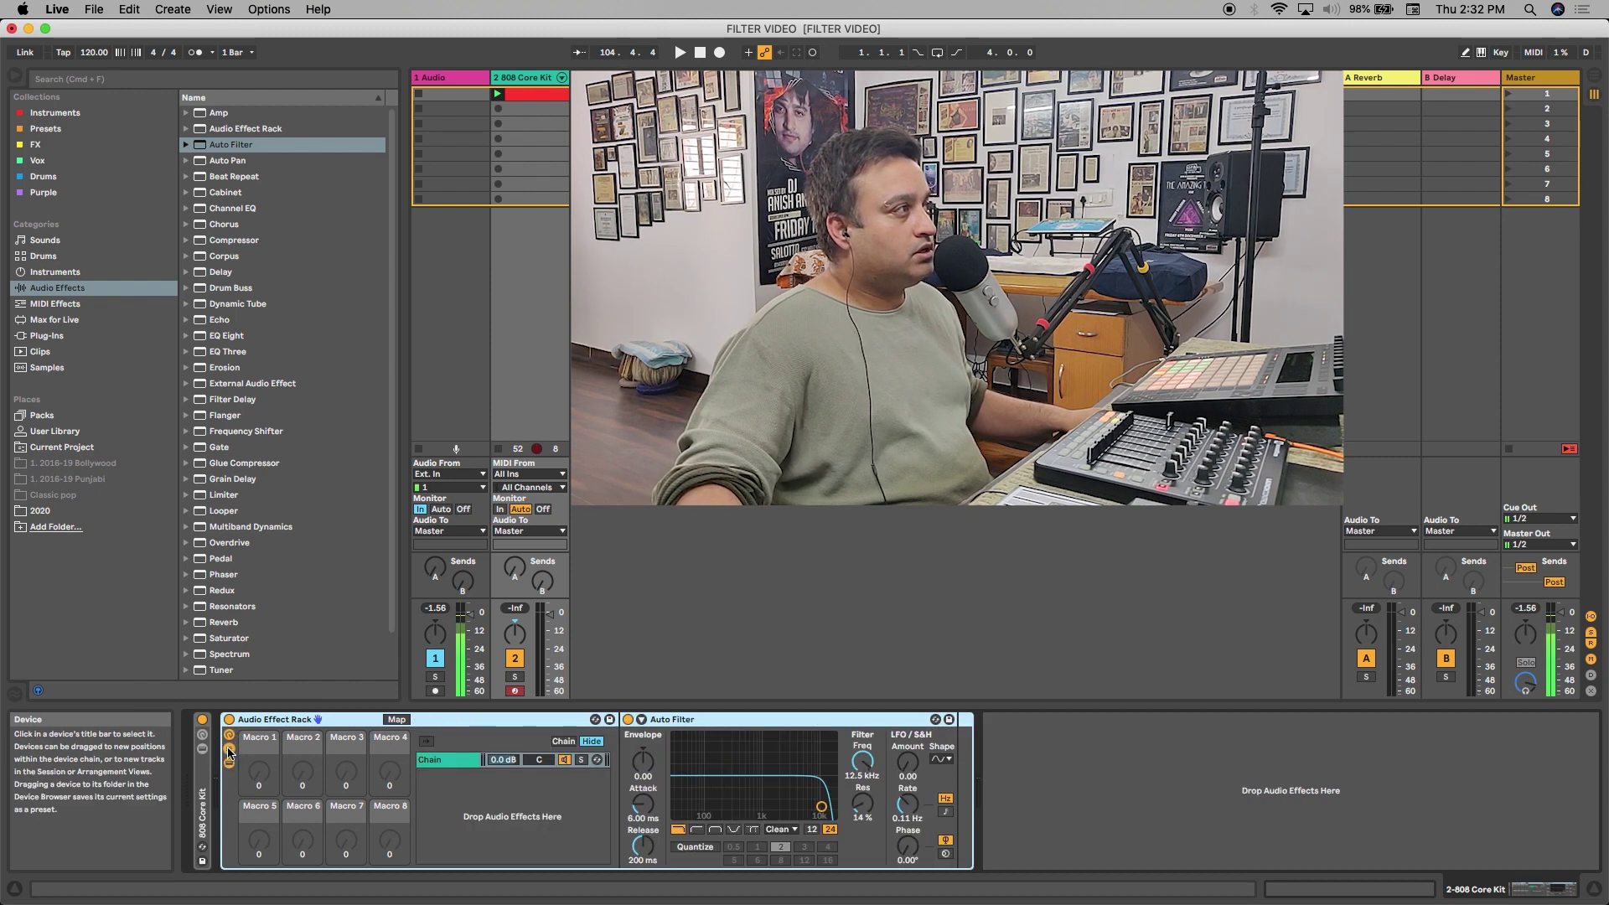
pyautogui.click(229, 750)
pyautogui.click(228, 750)
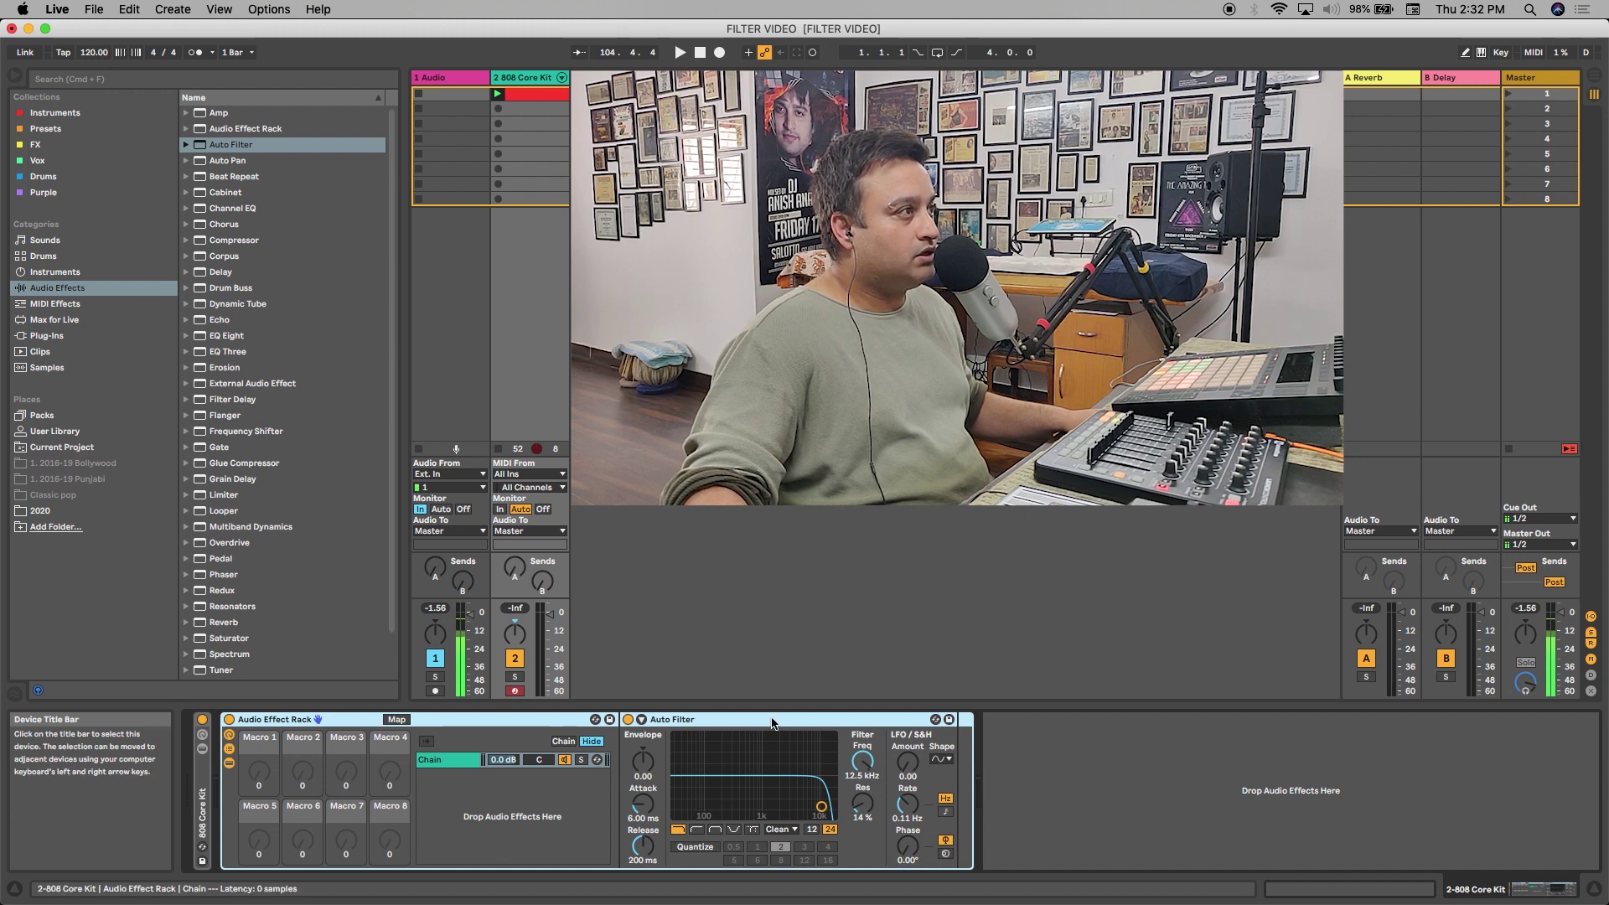
pyautogui.click(432, 762)
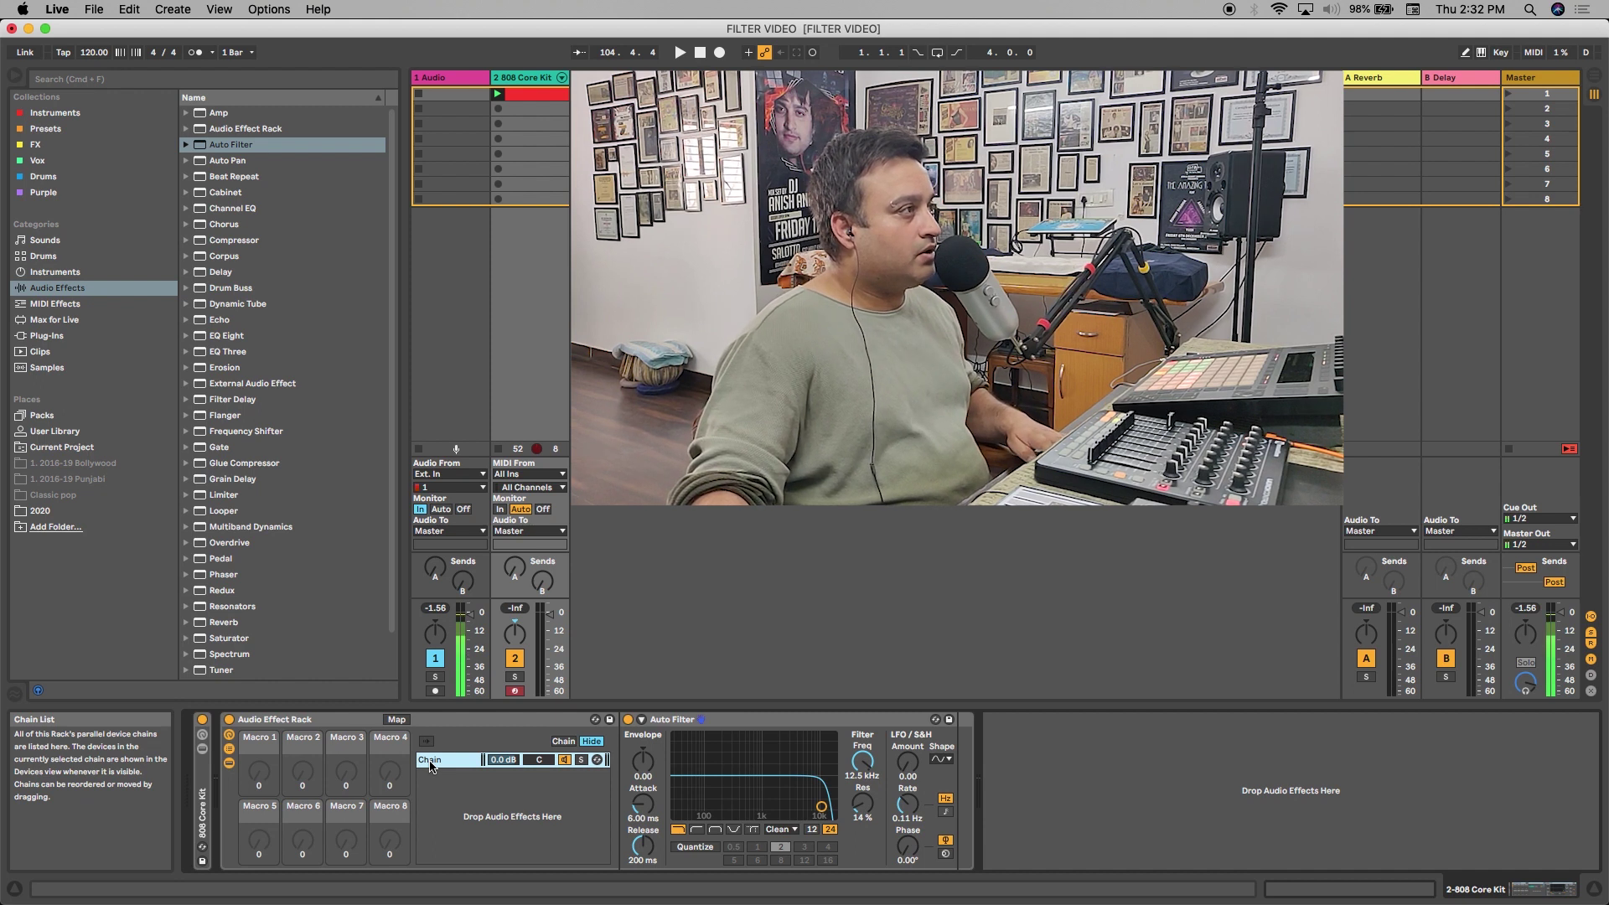
# Step: Rename the first chain to LP and create a second chain named HP
pyautogui.press('super+r')
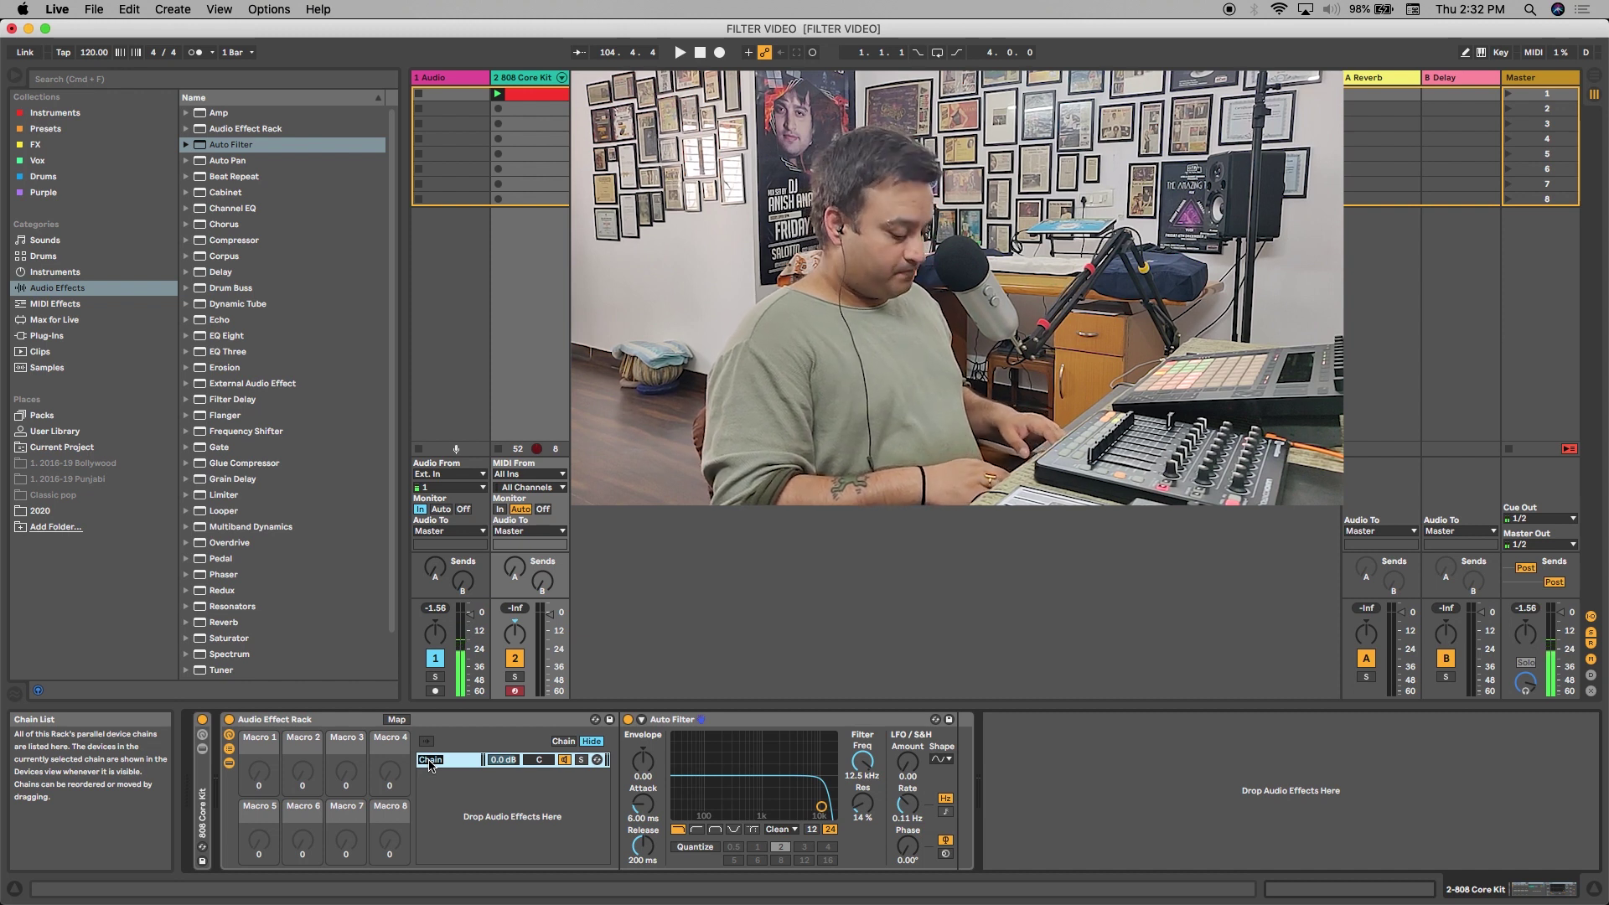
pyautogui.write('LP')
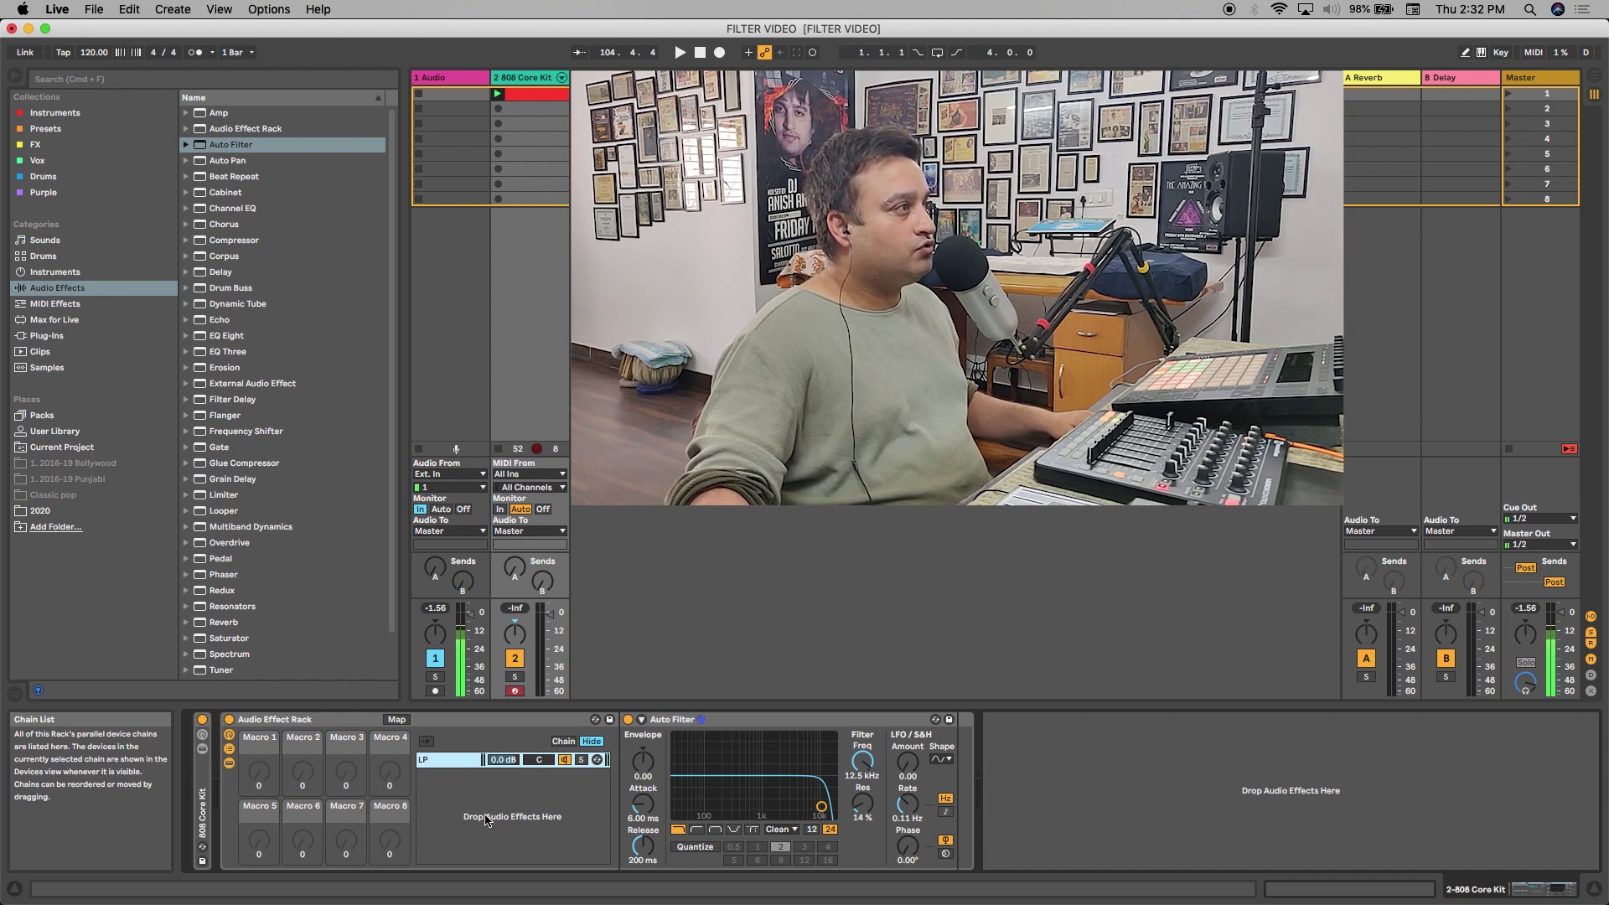
pyautogui.rightClick(511, 807)
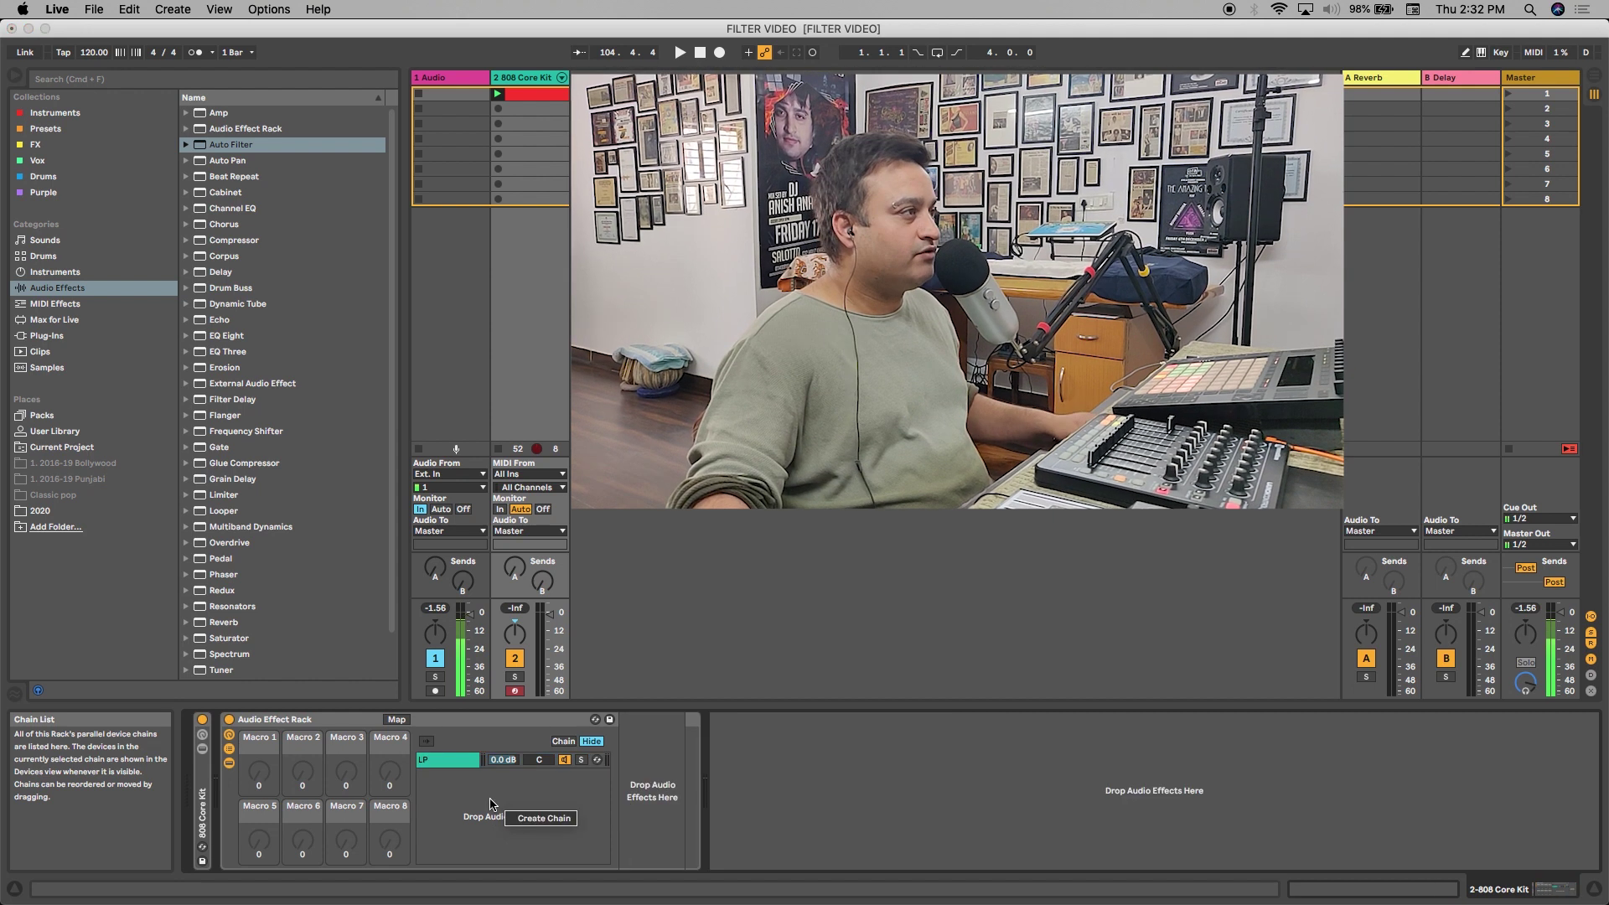
pyautogui.click(549, 819)
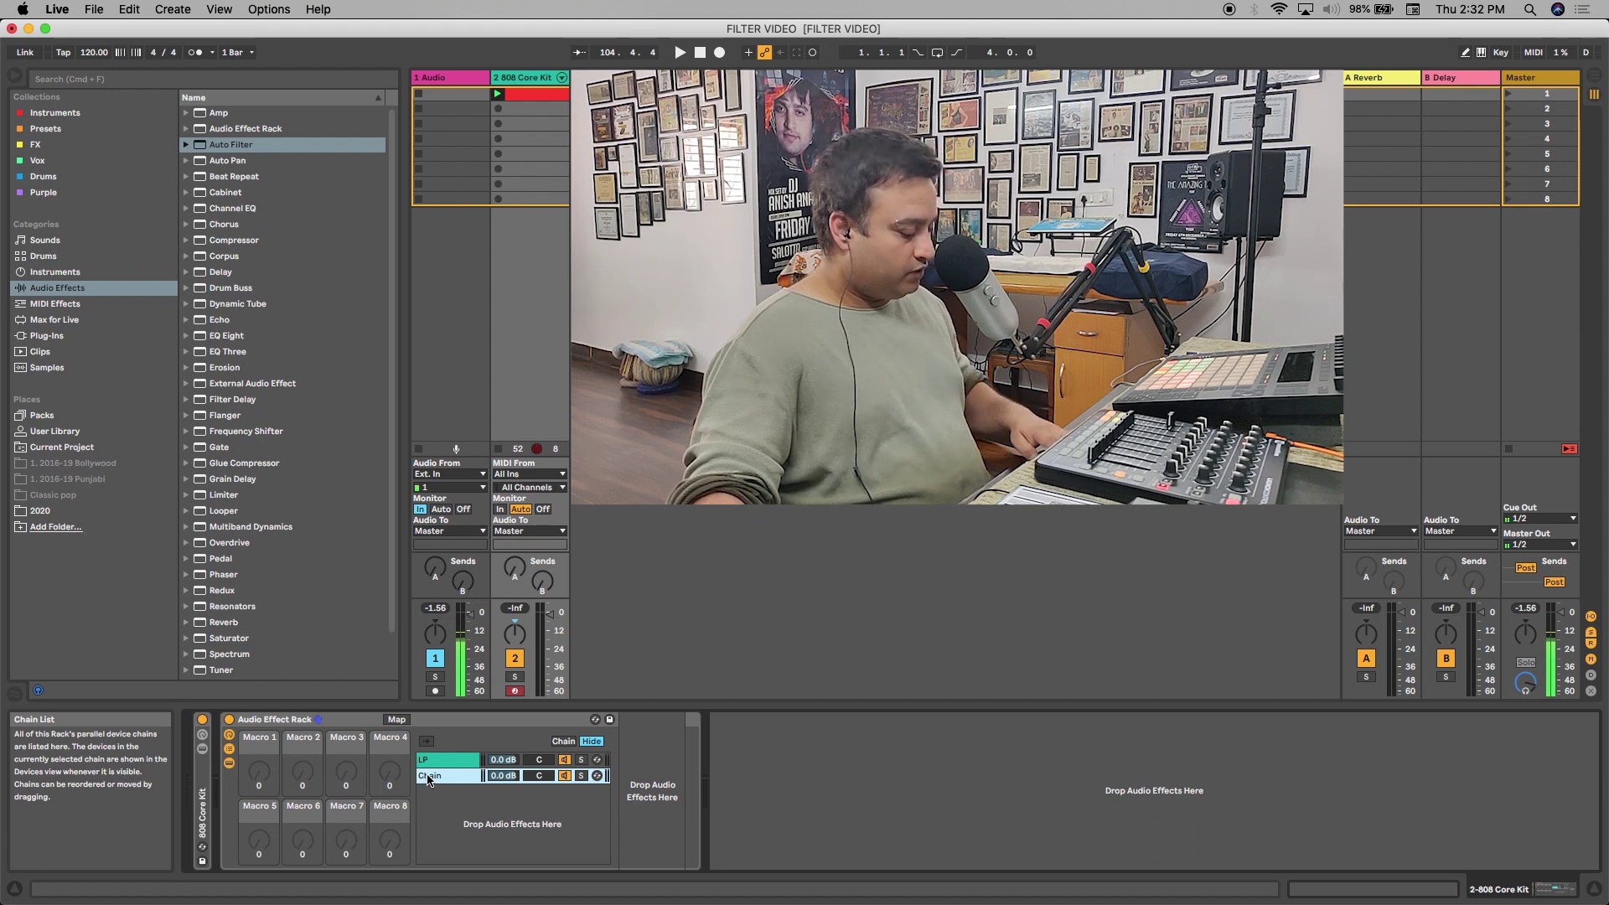
pyautogui.press('super+r')
pyautogui.write('HP')
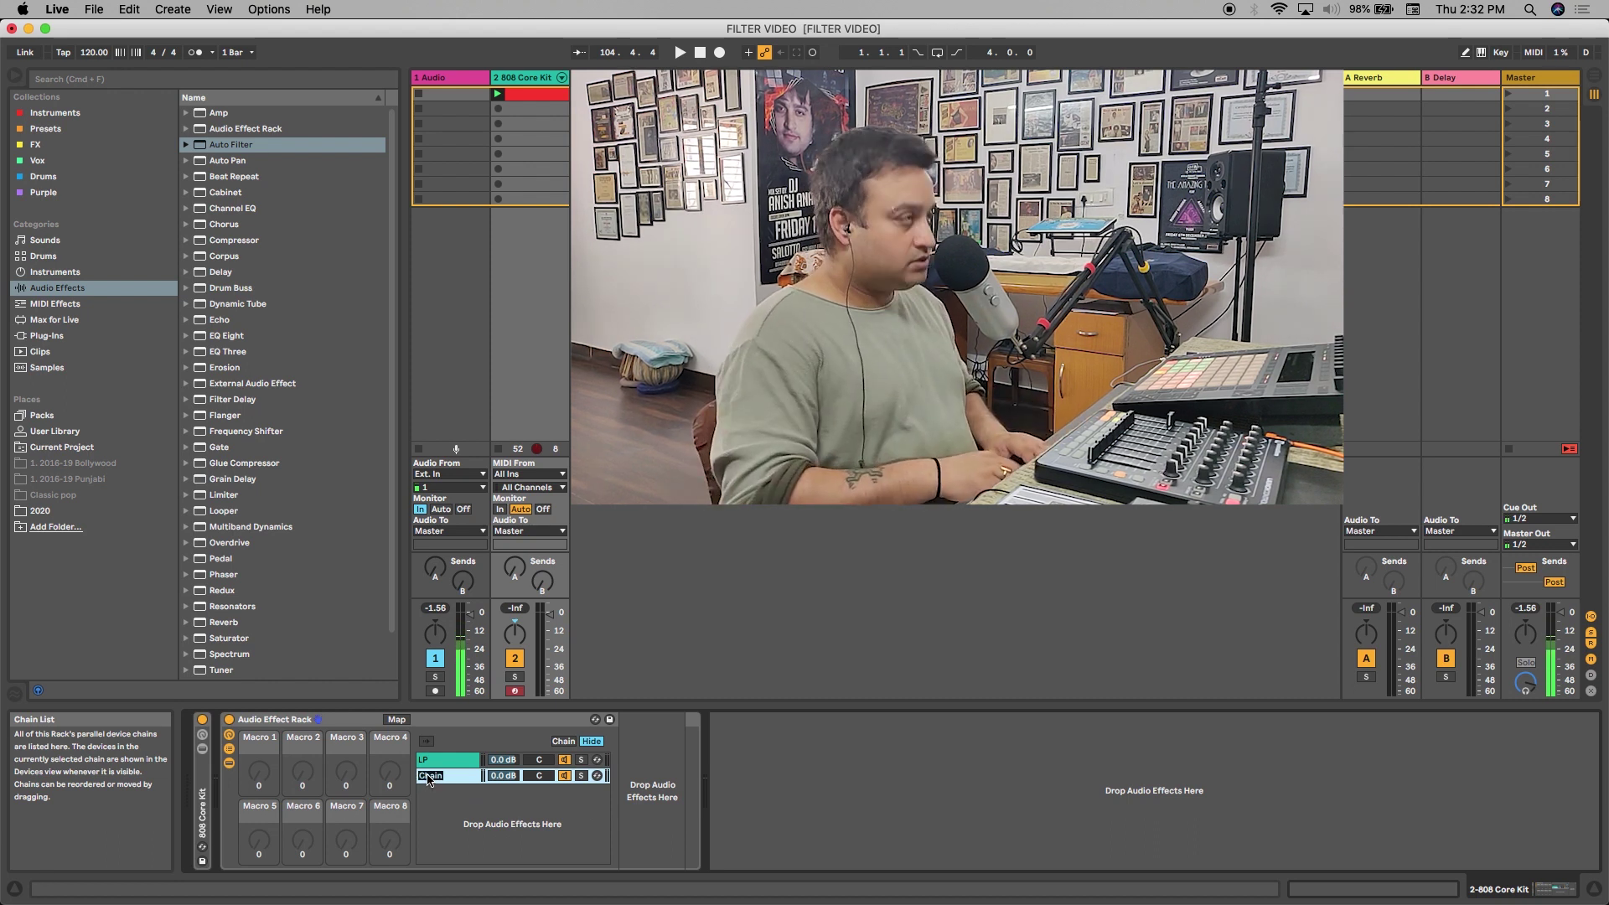
pyautogui.press('Return')
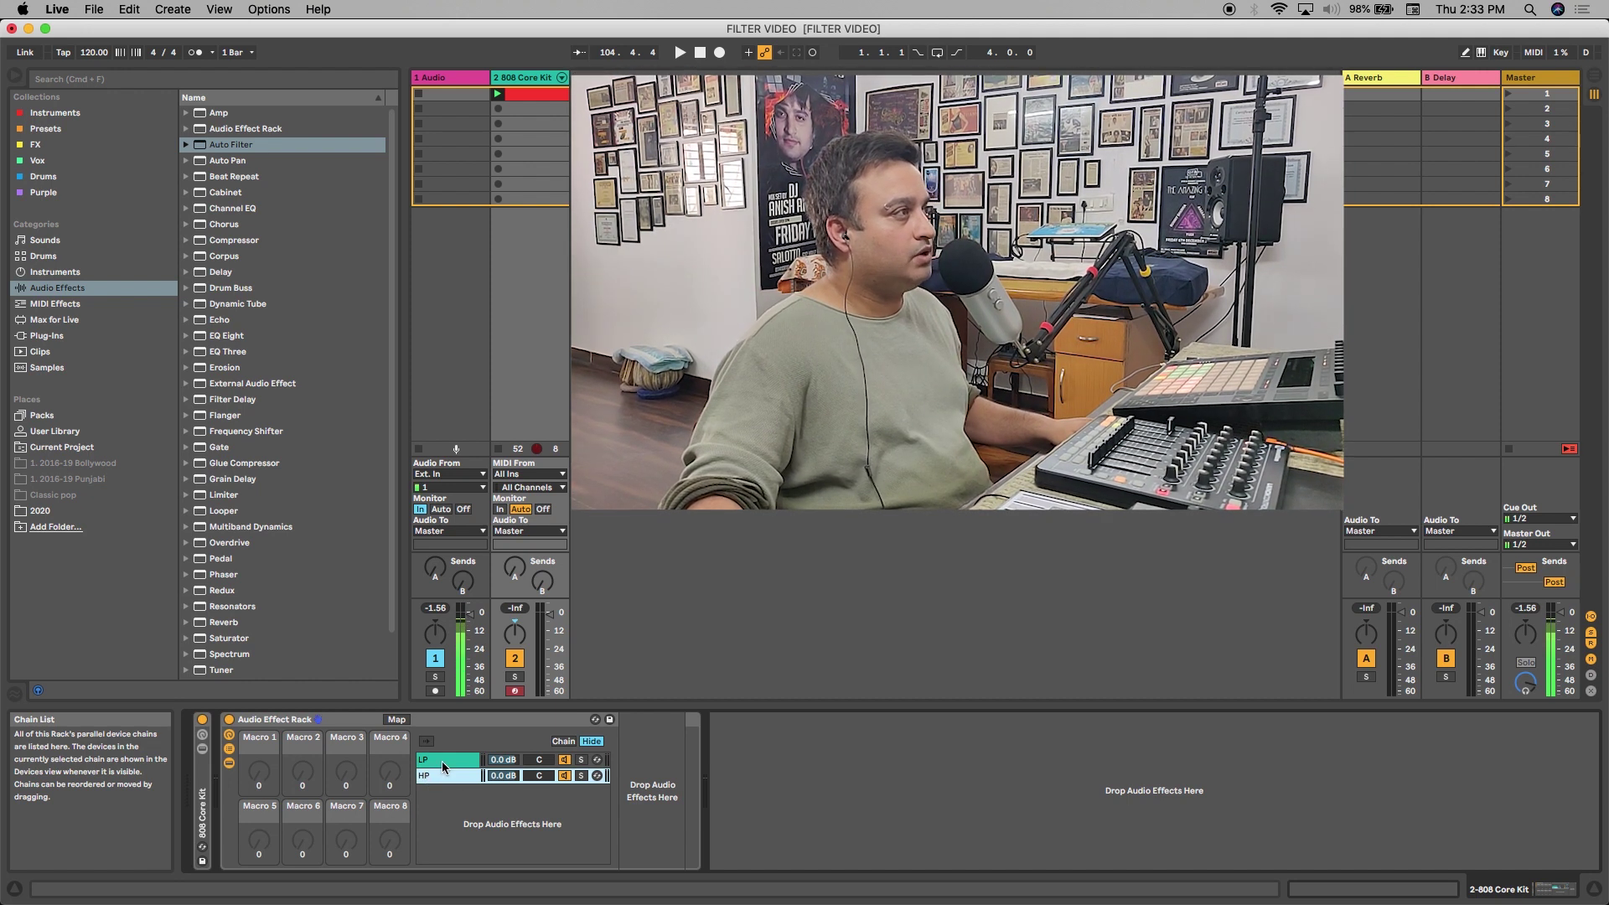
# Step: Add an Auto Filter to the empty HP chain
pyautogui.click(443, 762)
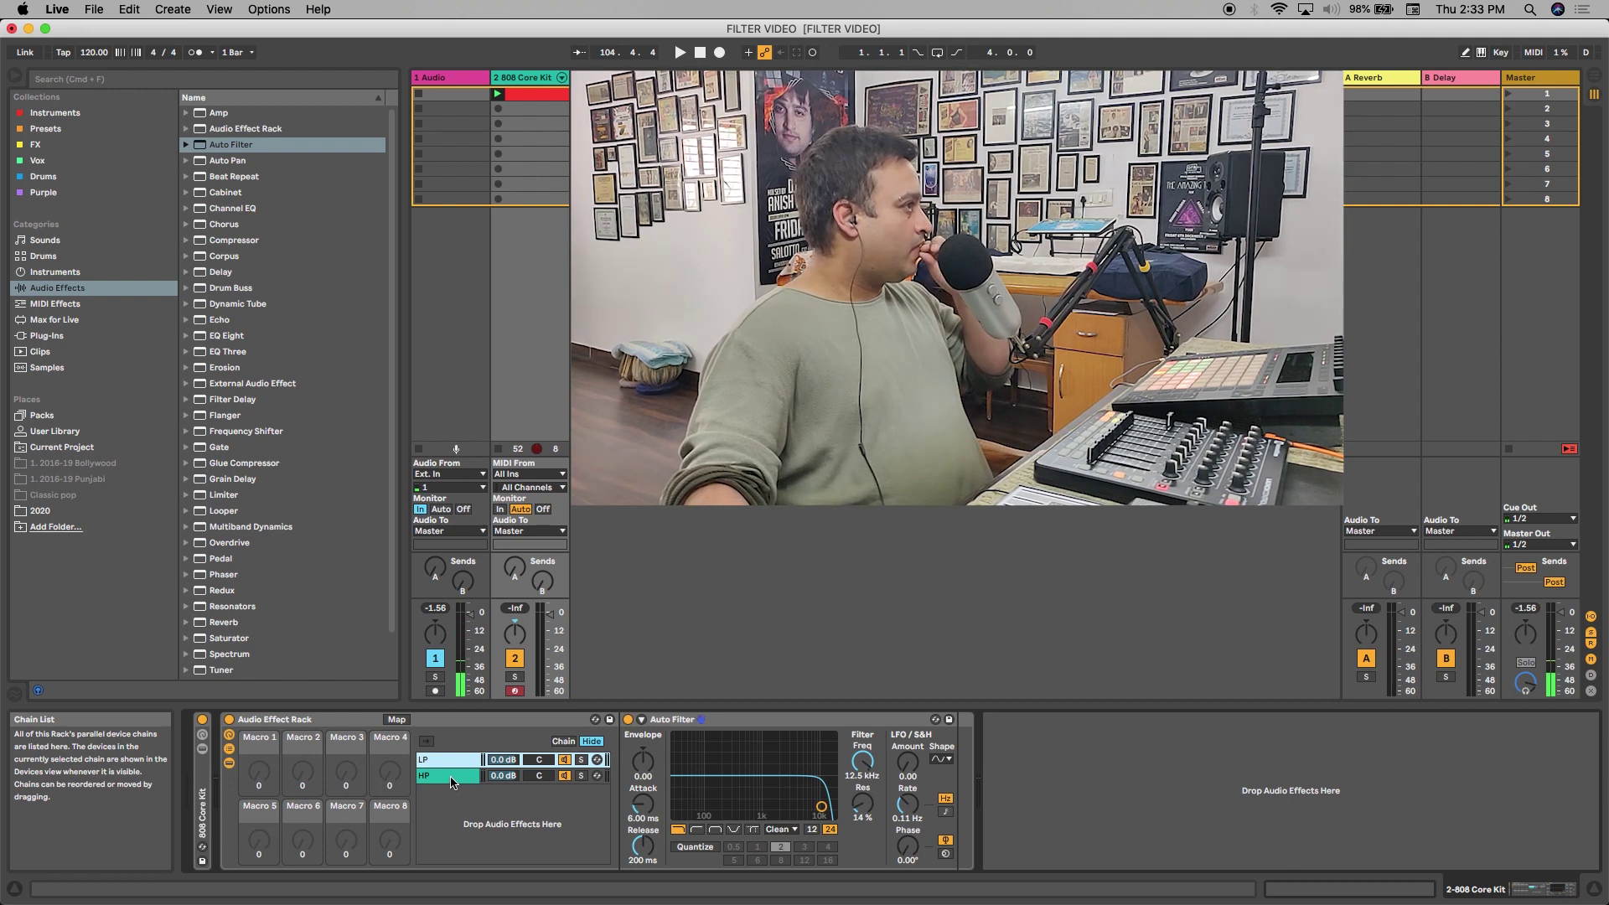
pyautogui.click(451, 780)
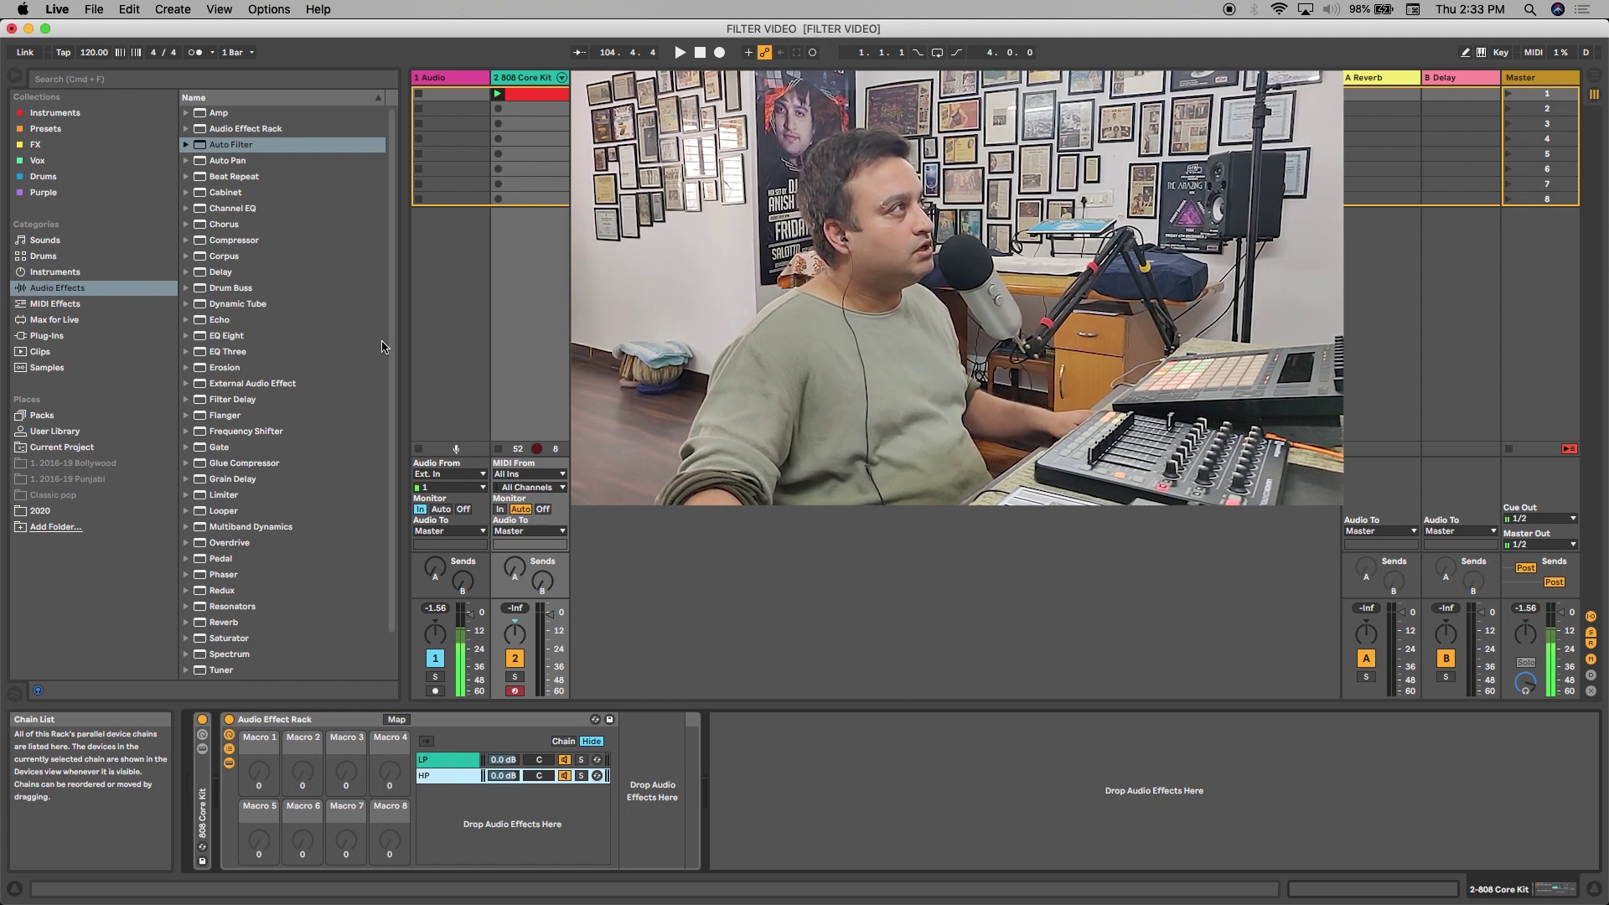
pyautogui.moveTo(243, 145); pyautogui.dragTo(644, 781)
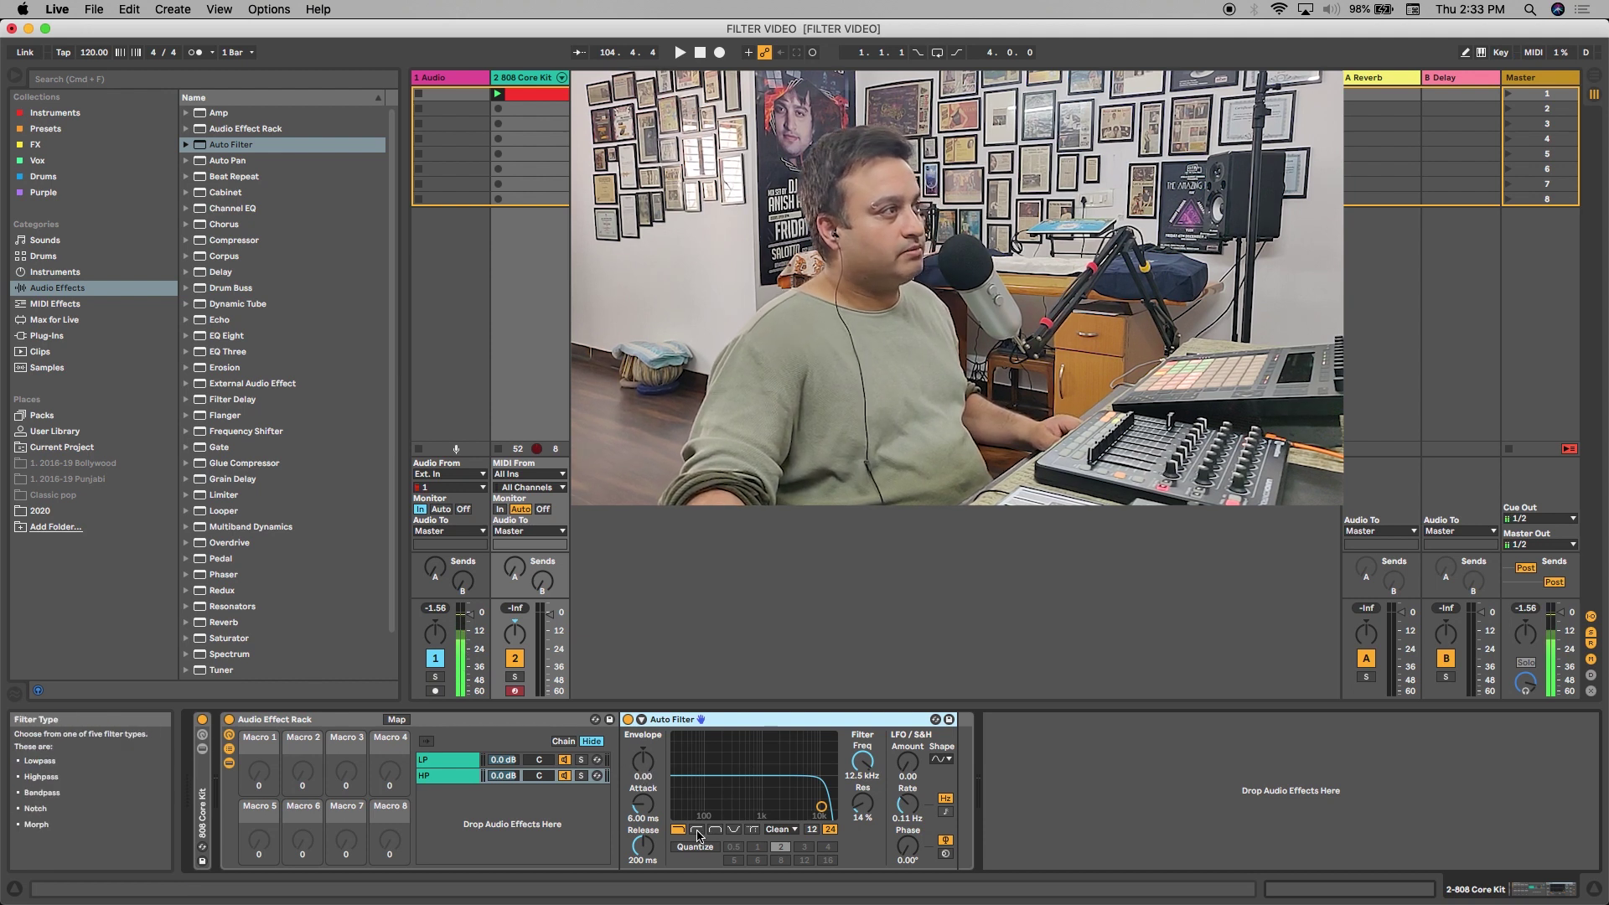
# Step: Return to the LP chain and bring up the mapping options for its filter frequency
pyautogui.click(436, 762)
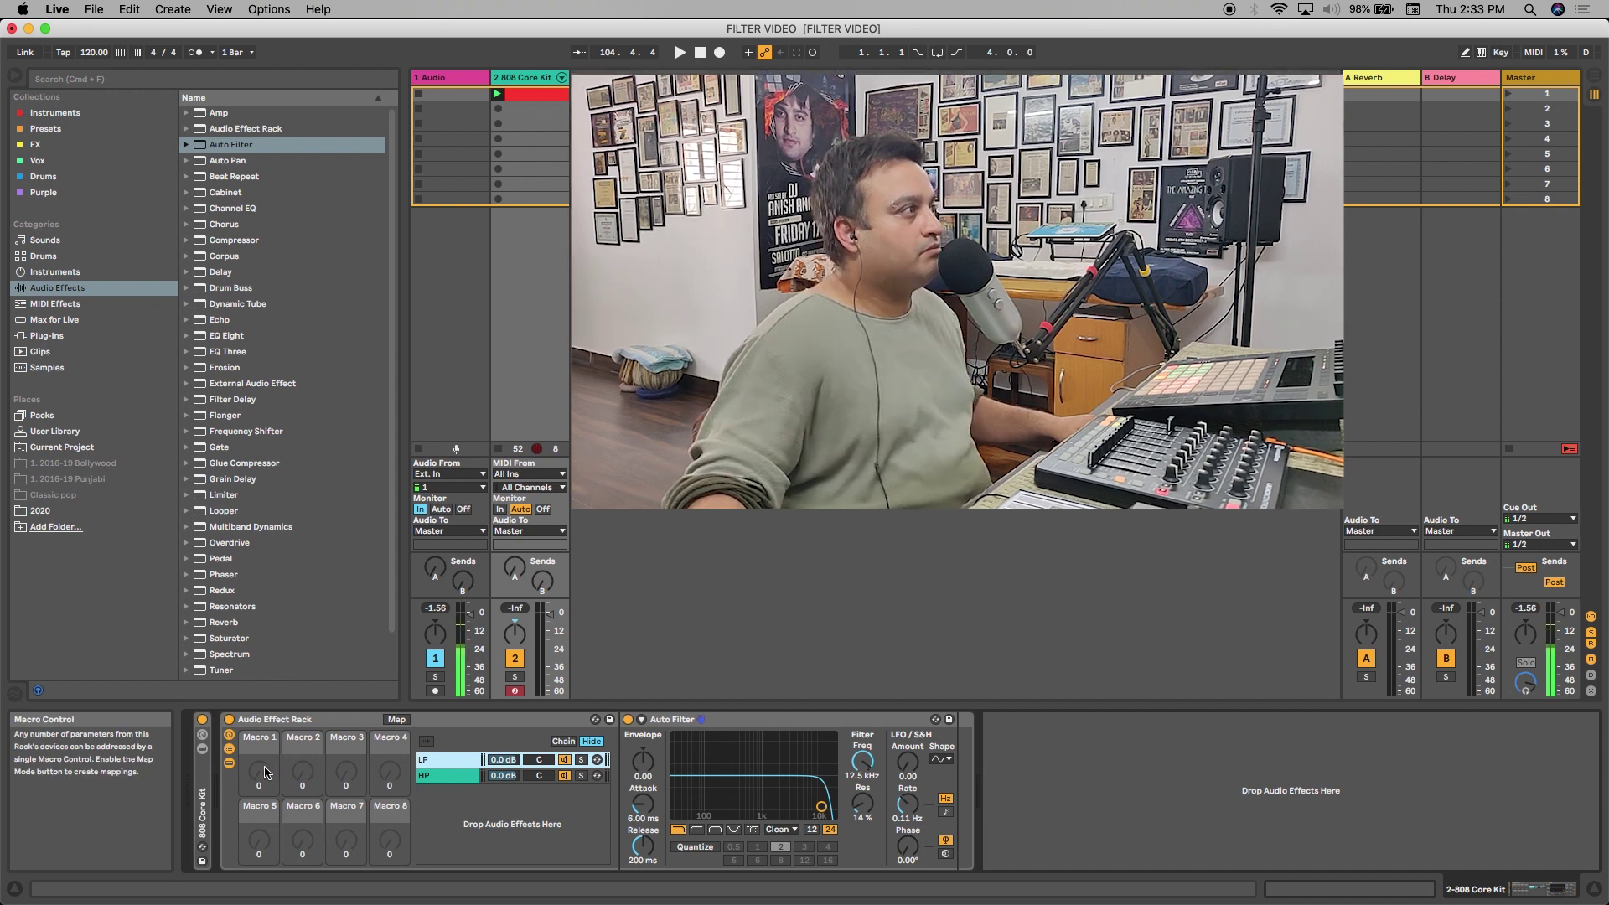
pyautogui.rightClick(865, 766)
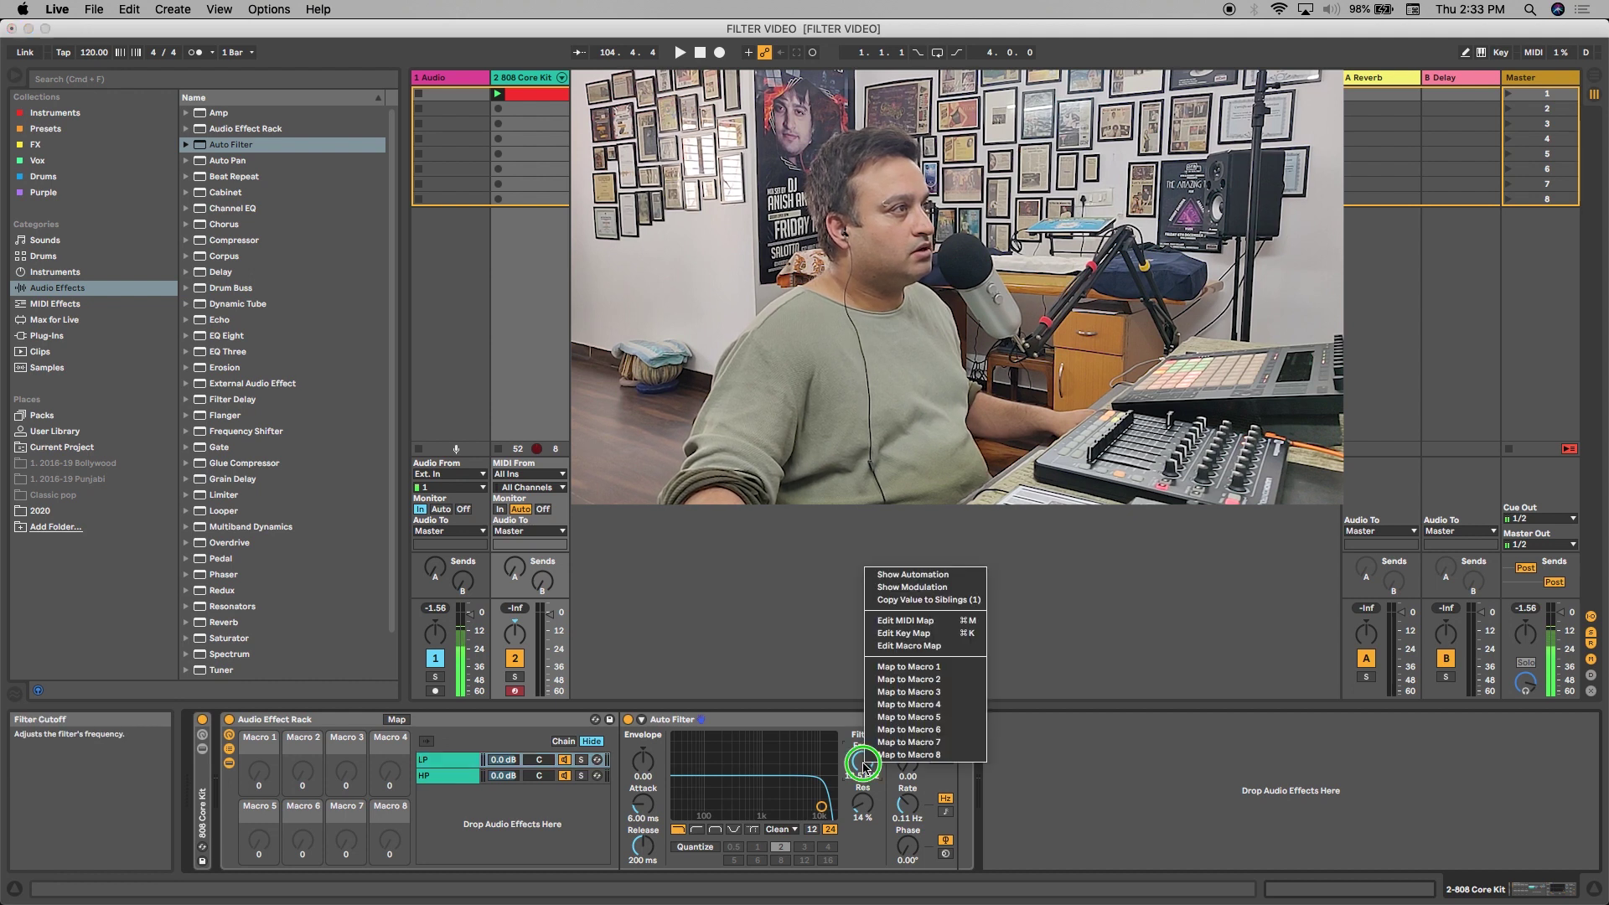
# Step: Map both the LP and HP Auto Filter frequencies to Macro 1
pyautogui.click(917, 670)
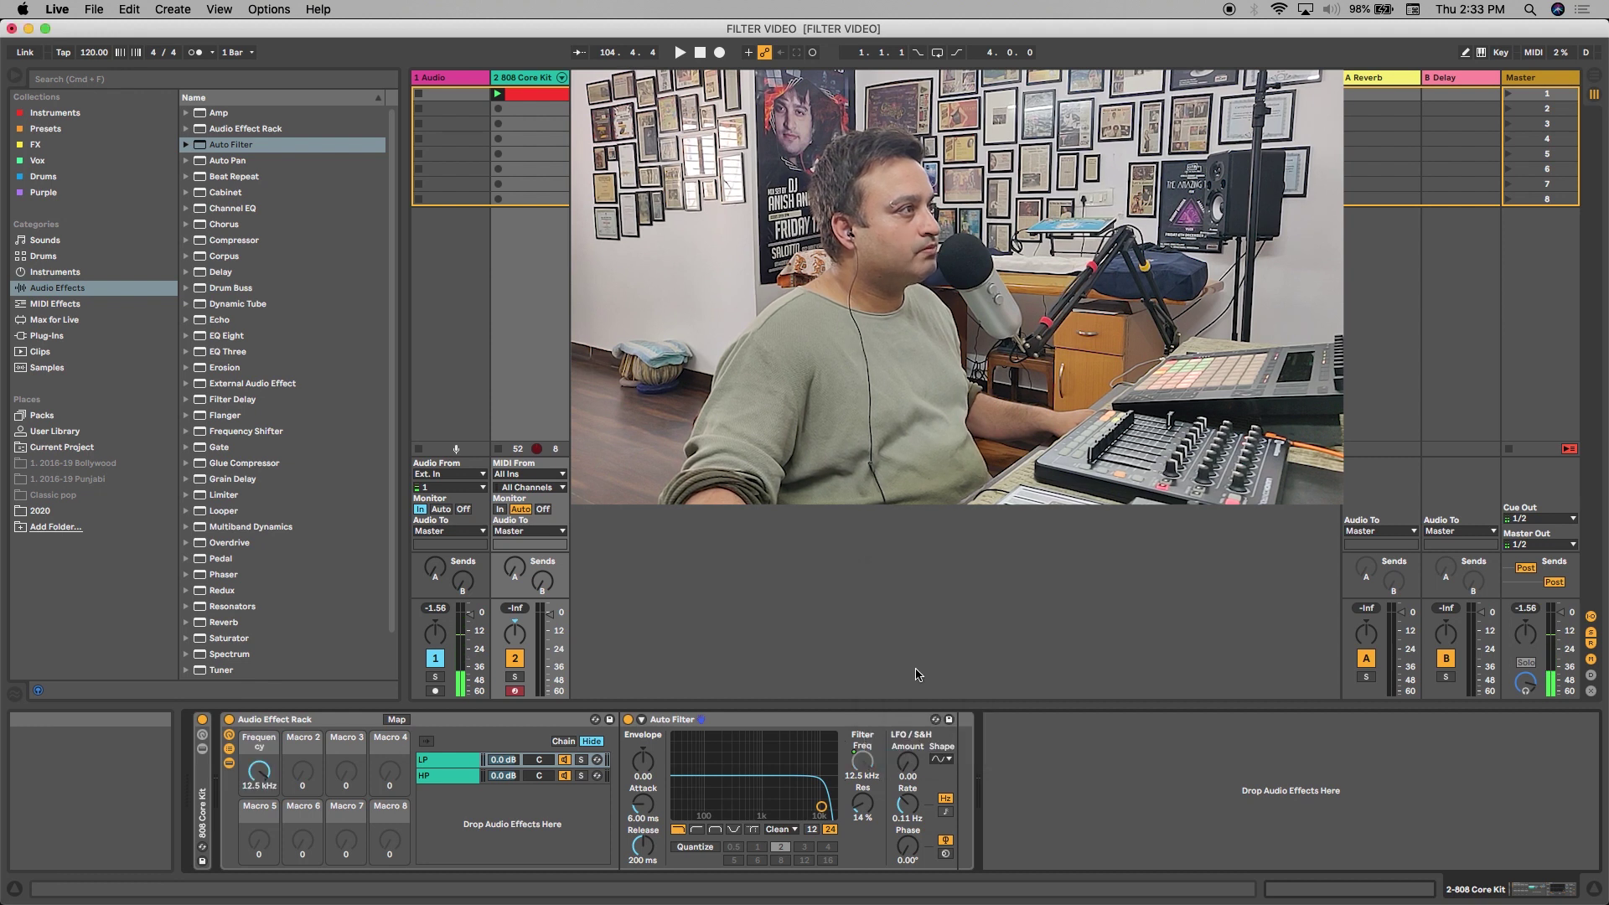
pyautogui.click(447, 779)
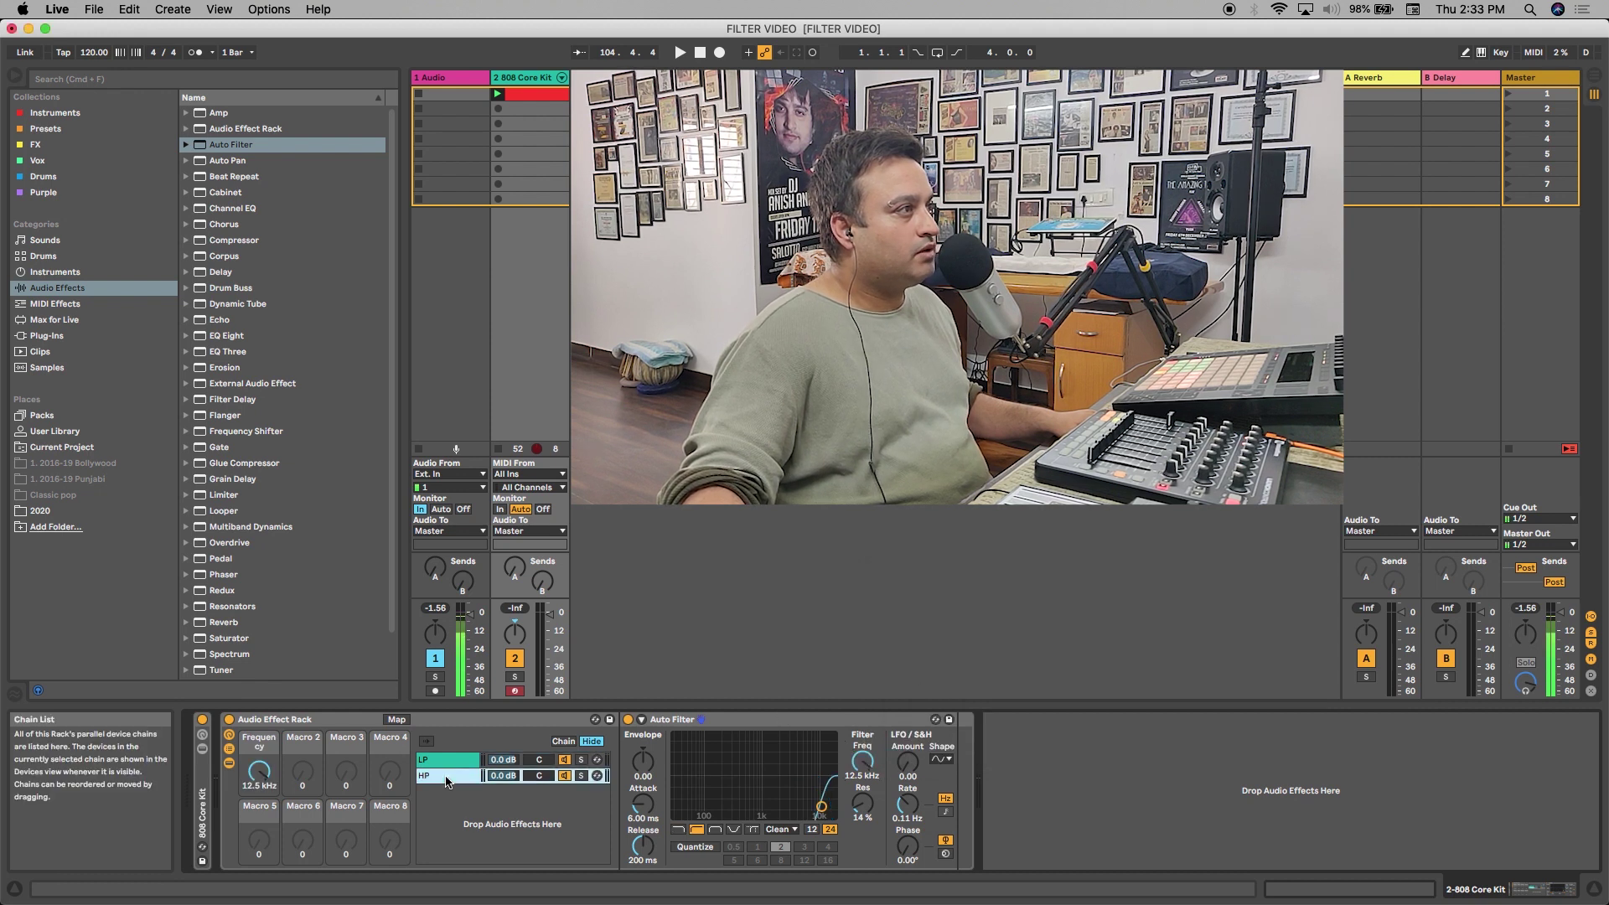
pyautogui.rightClick(853, 762)
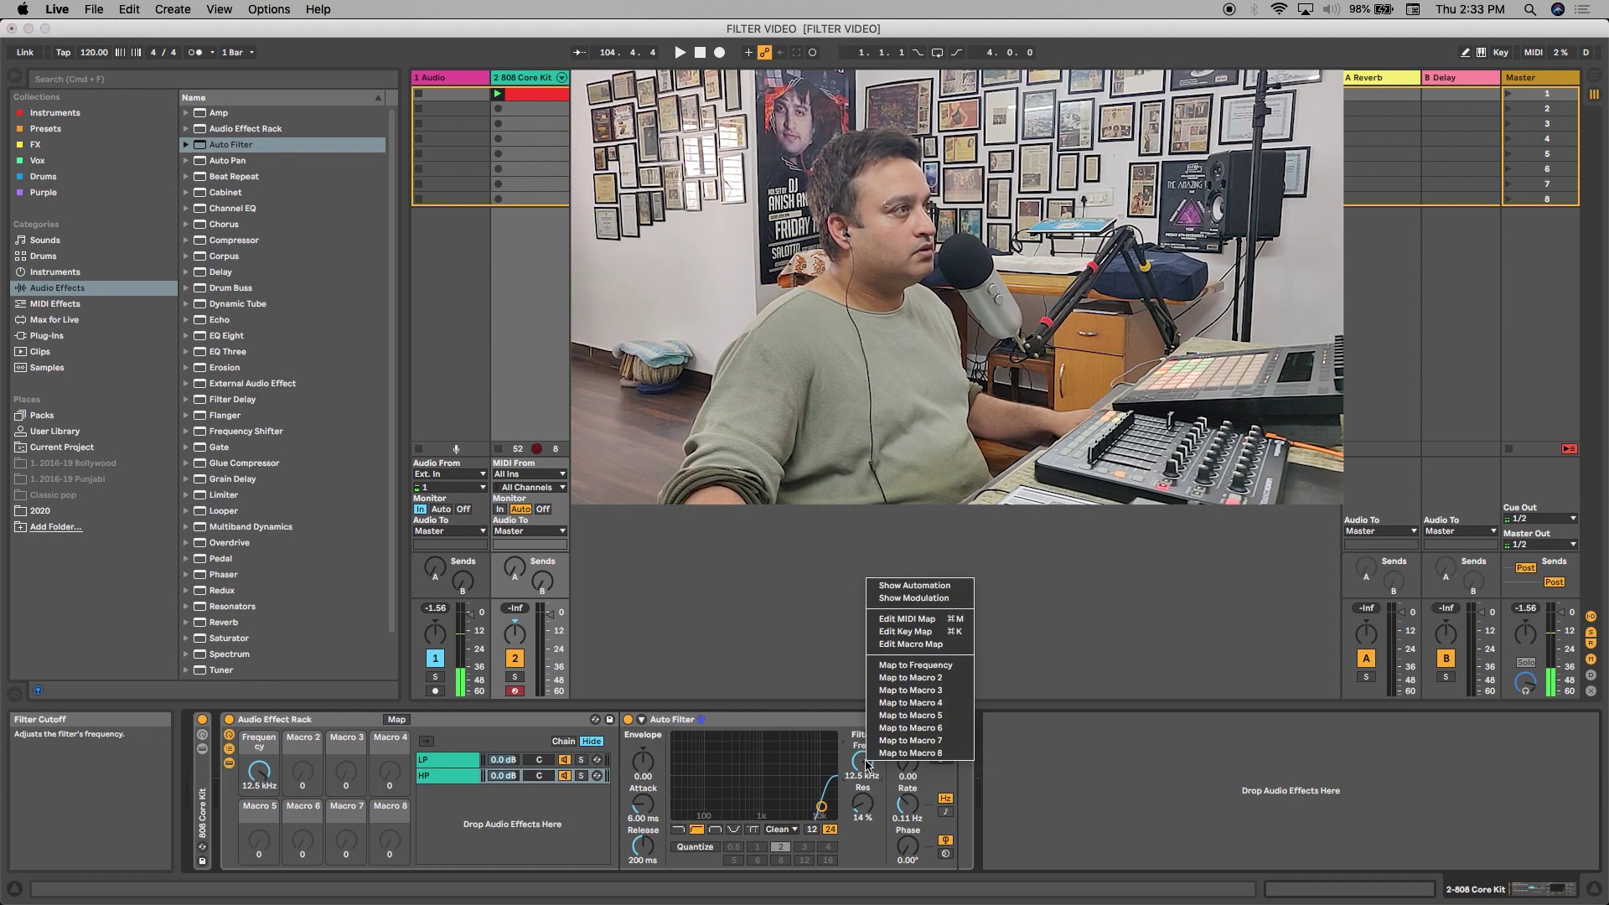
pyautogui.click(904, 669)
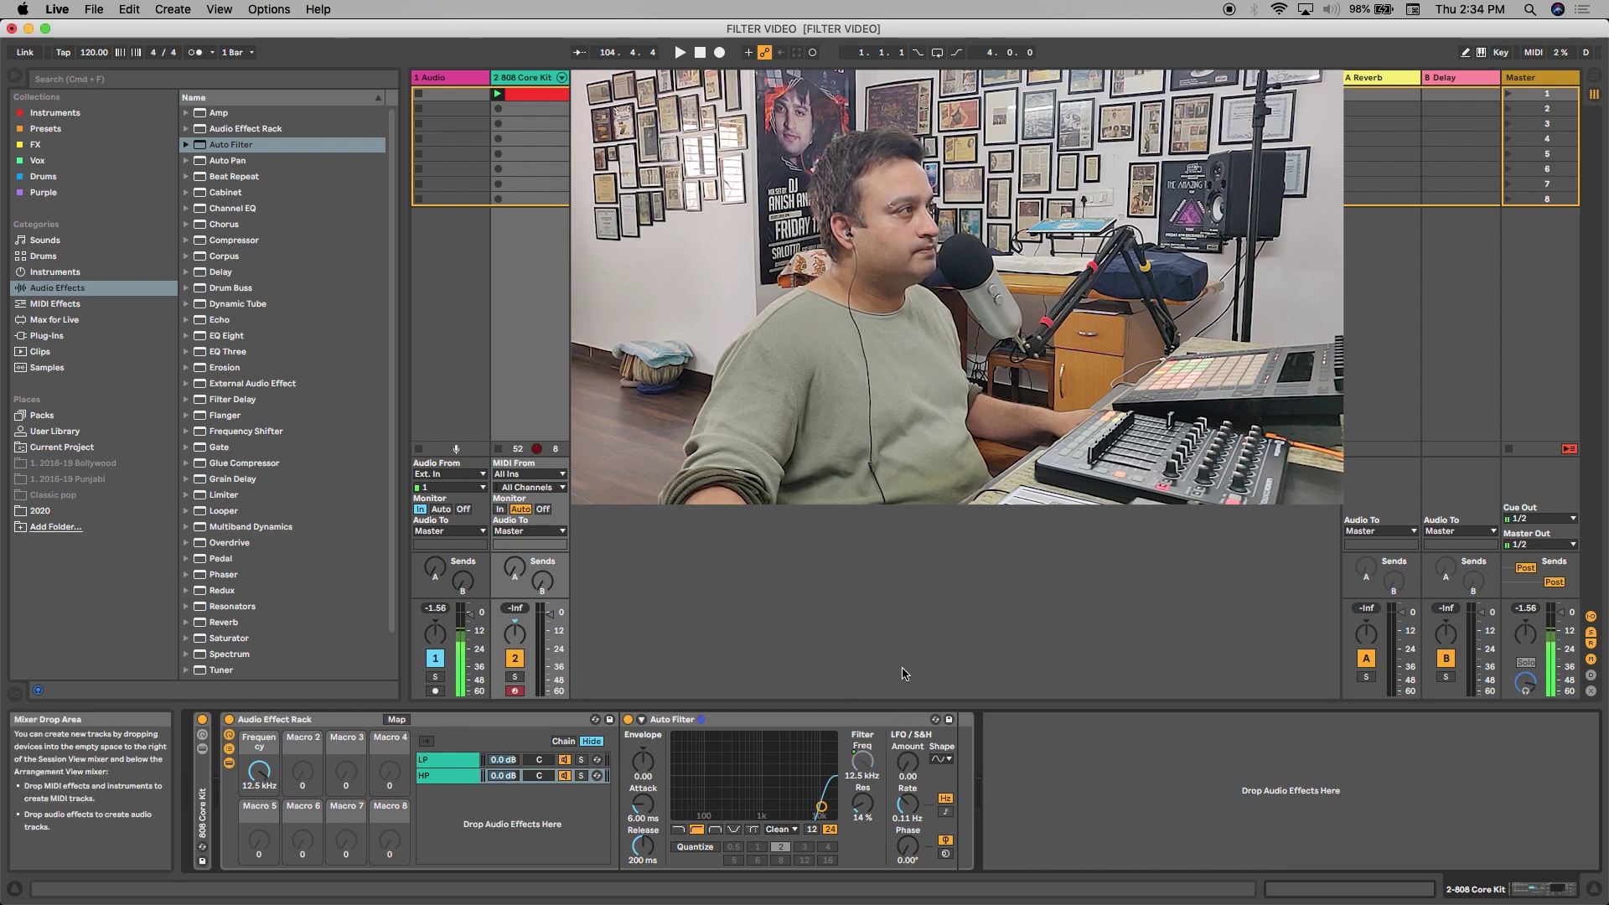
# Step: Rename the frequency macro to FILTER
pyautogui.click(260, 743)
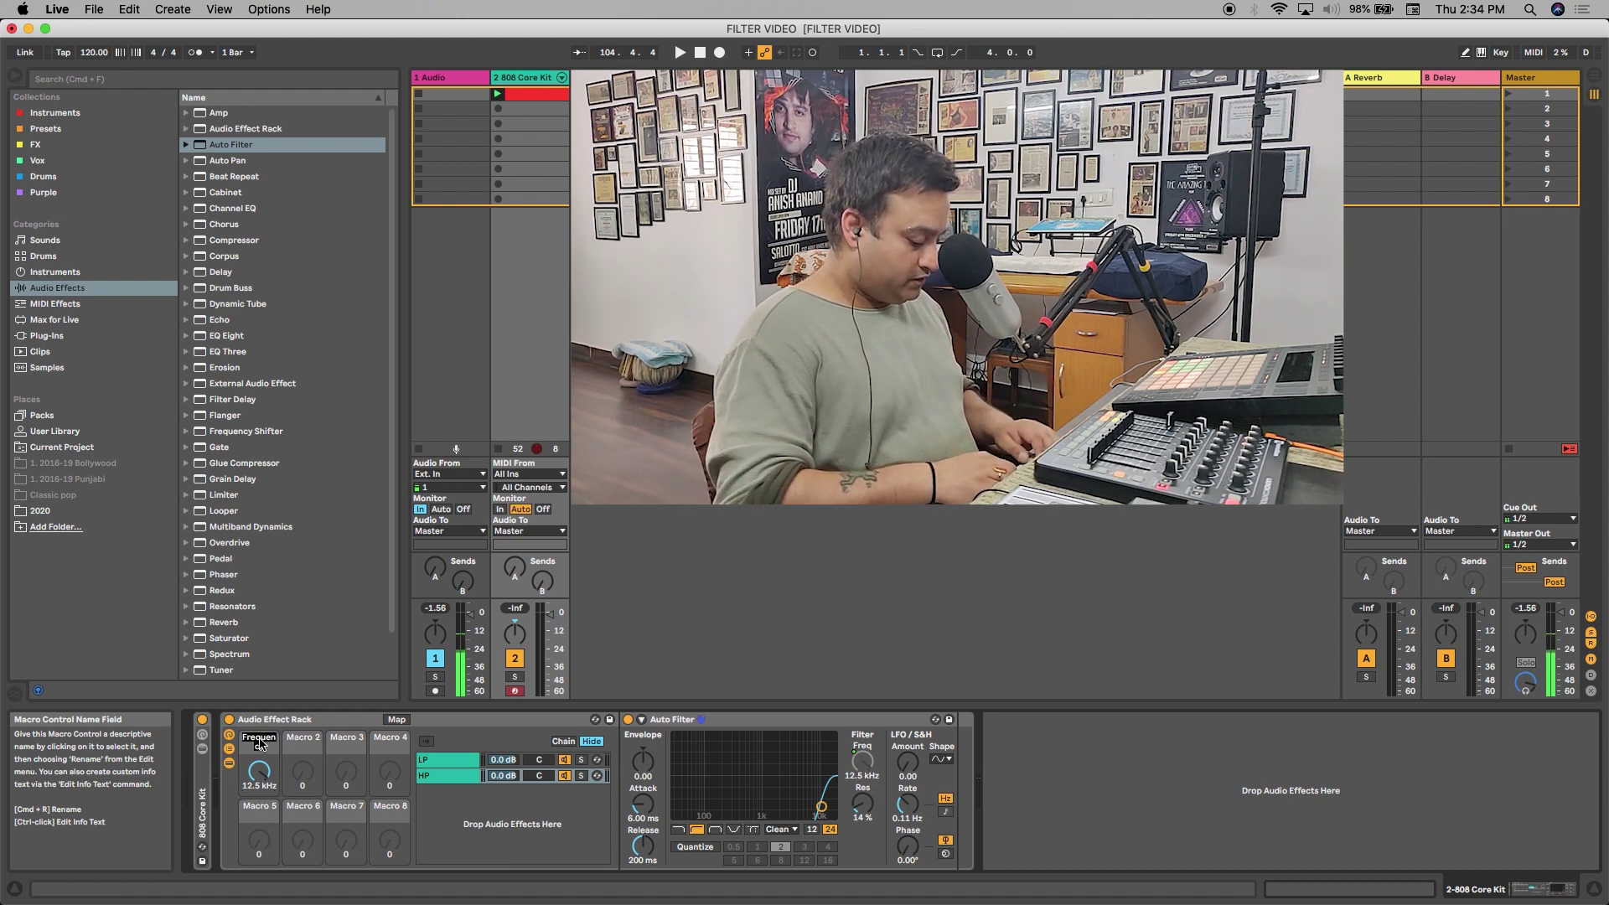
pyautogui.press('super+r')
pyautogui.write('FilTER')
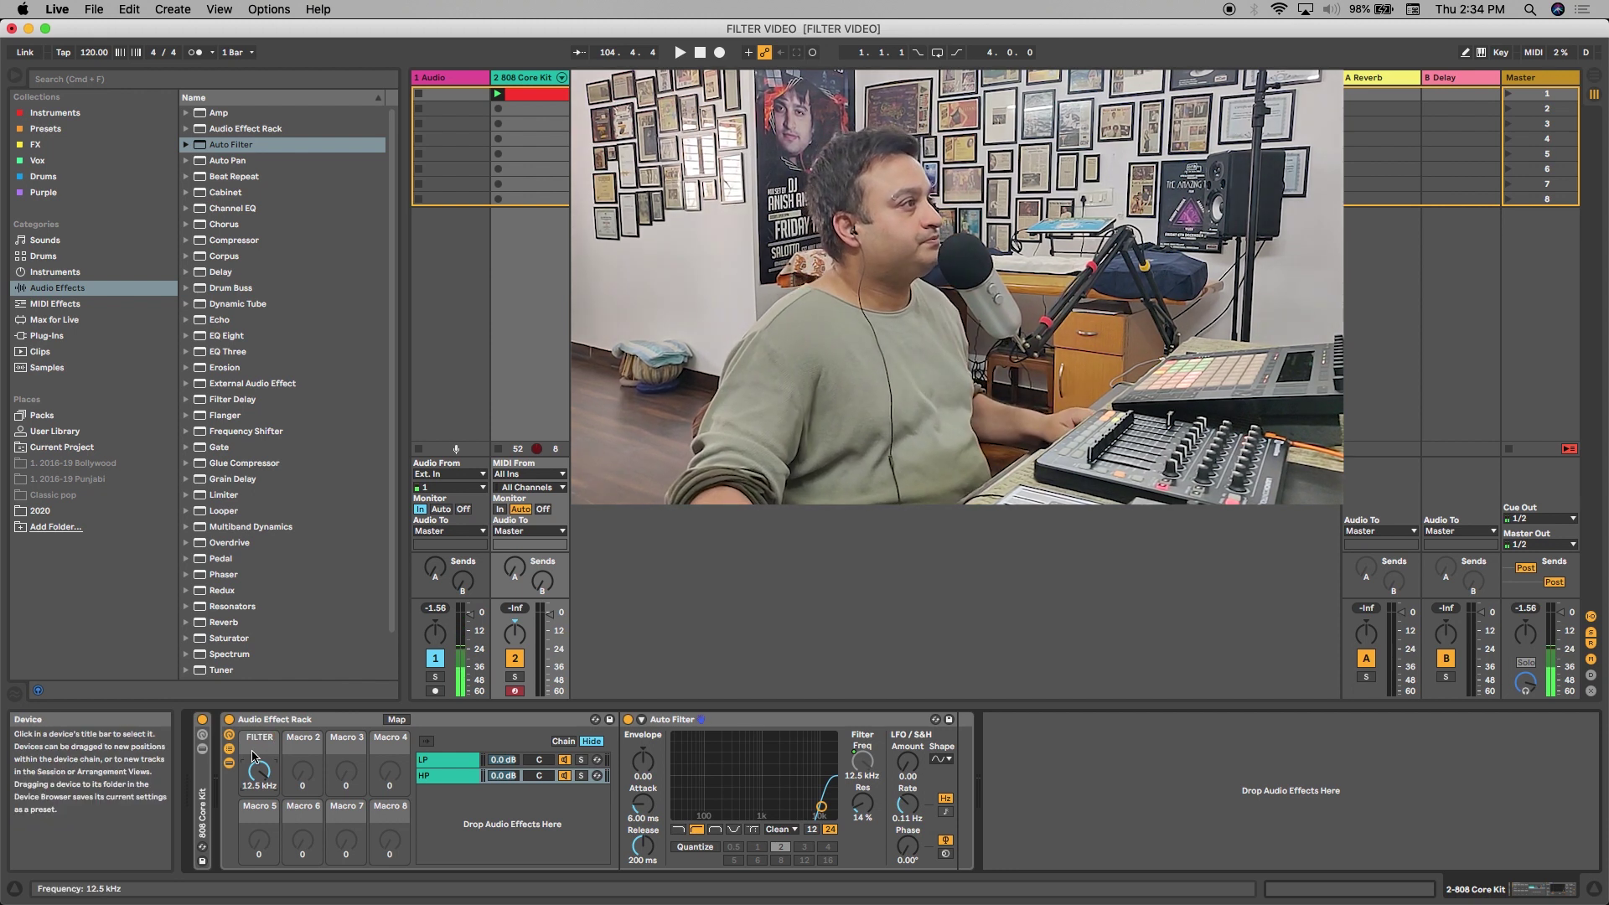
pyautogui.click(452, 775)
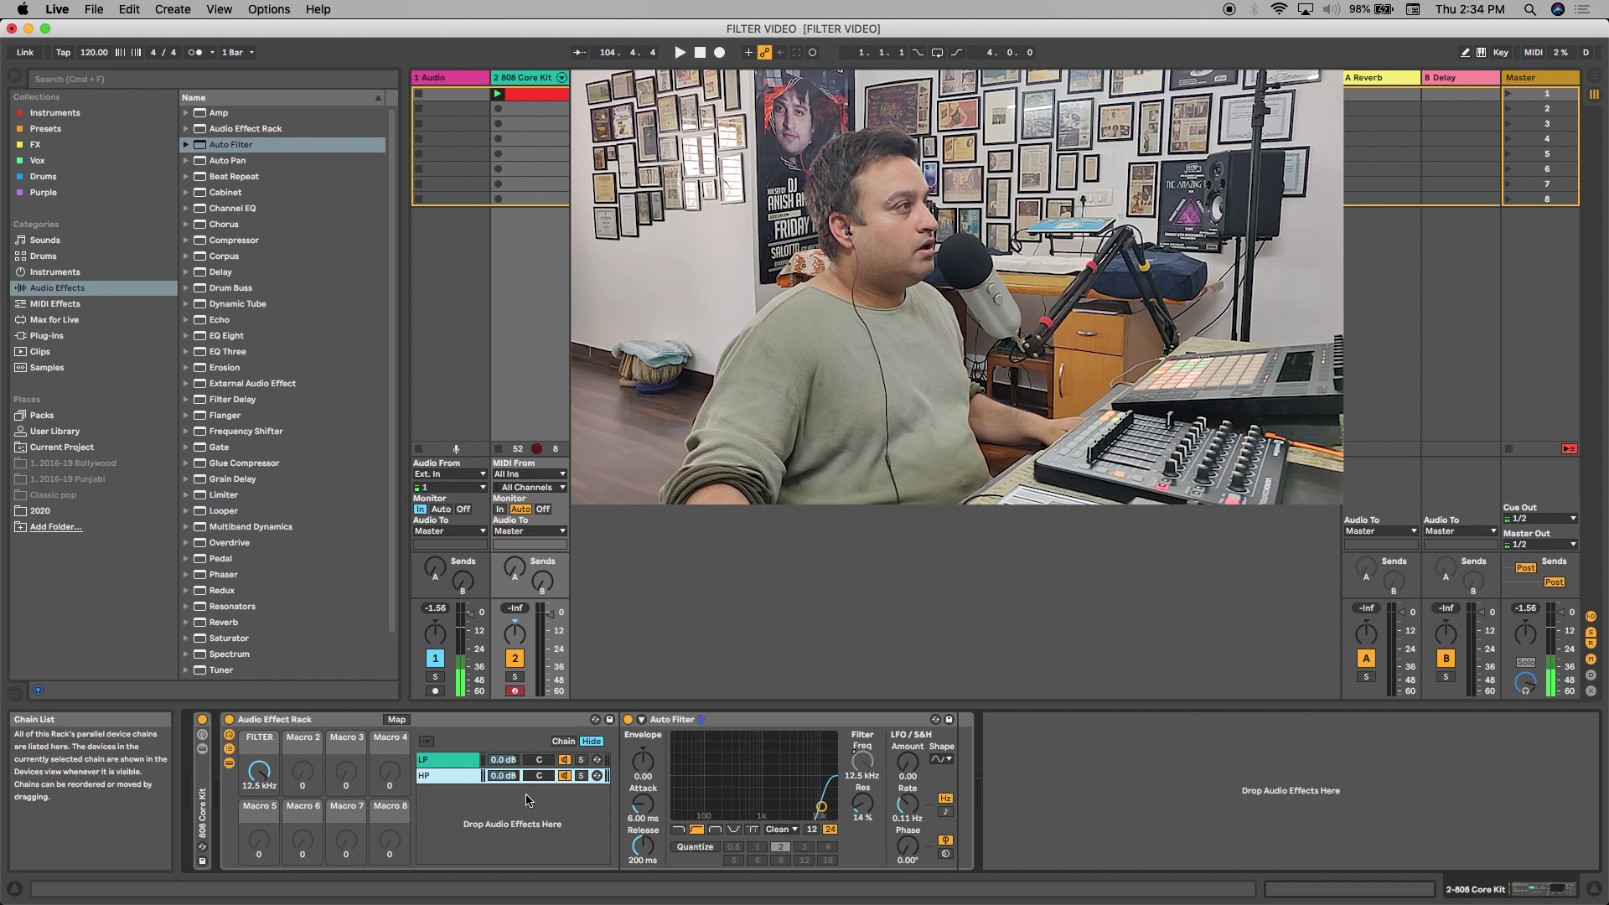
# Step: Create a third, empty chain in the rack and name it 808
pyautogui.doubleClick(484, 802)
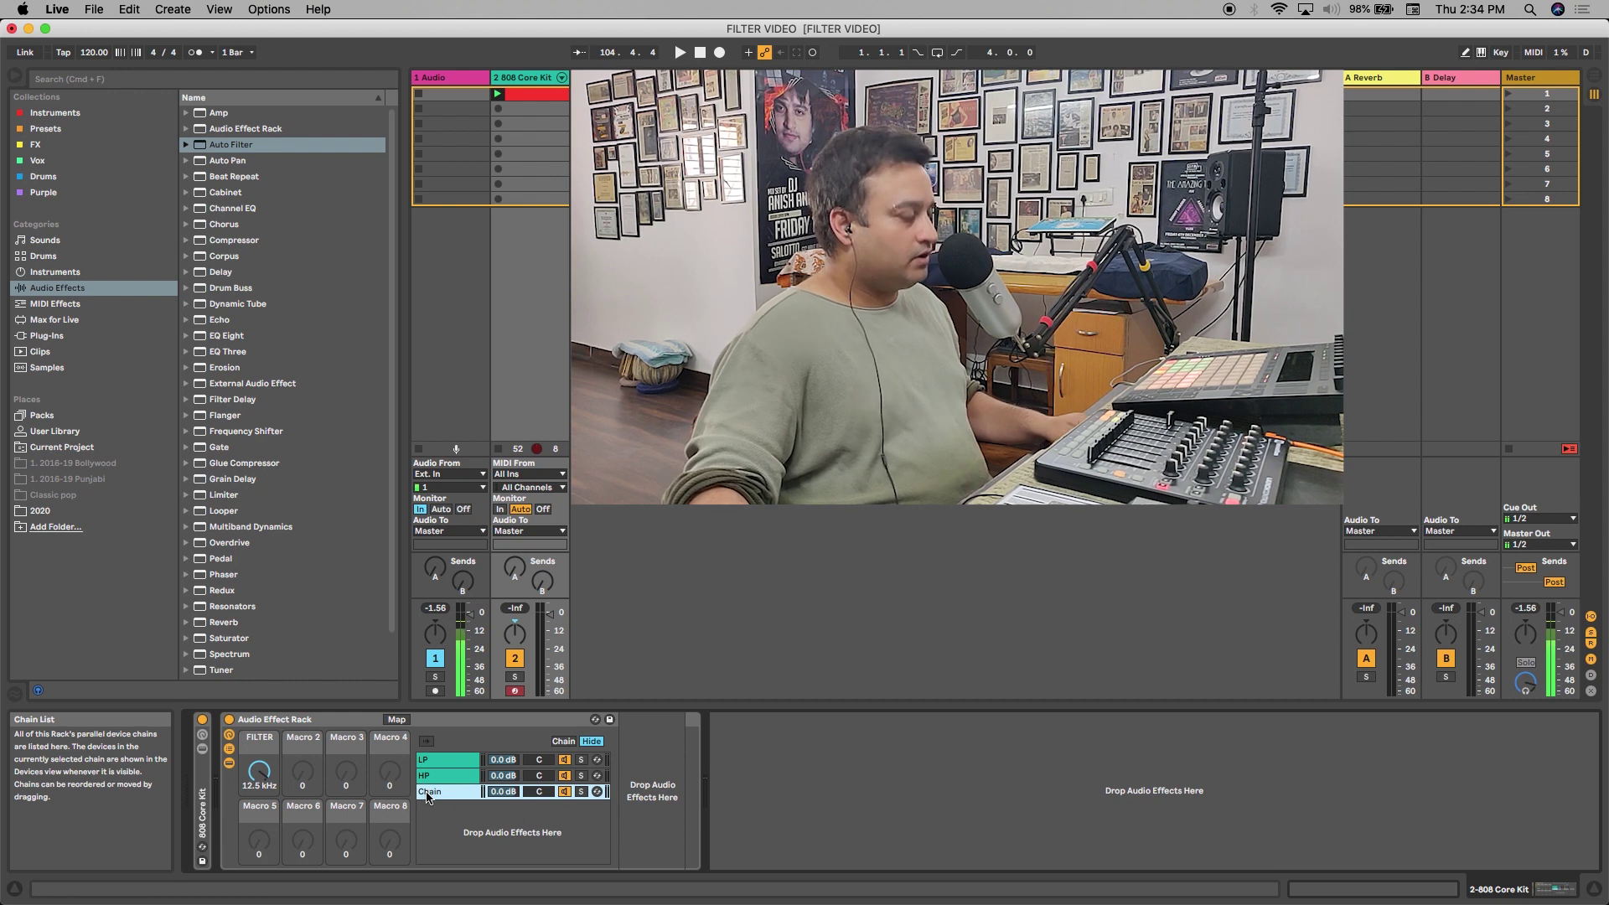
pyautogui.press('super+r')
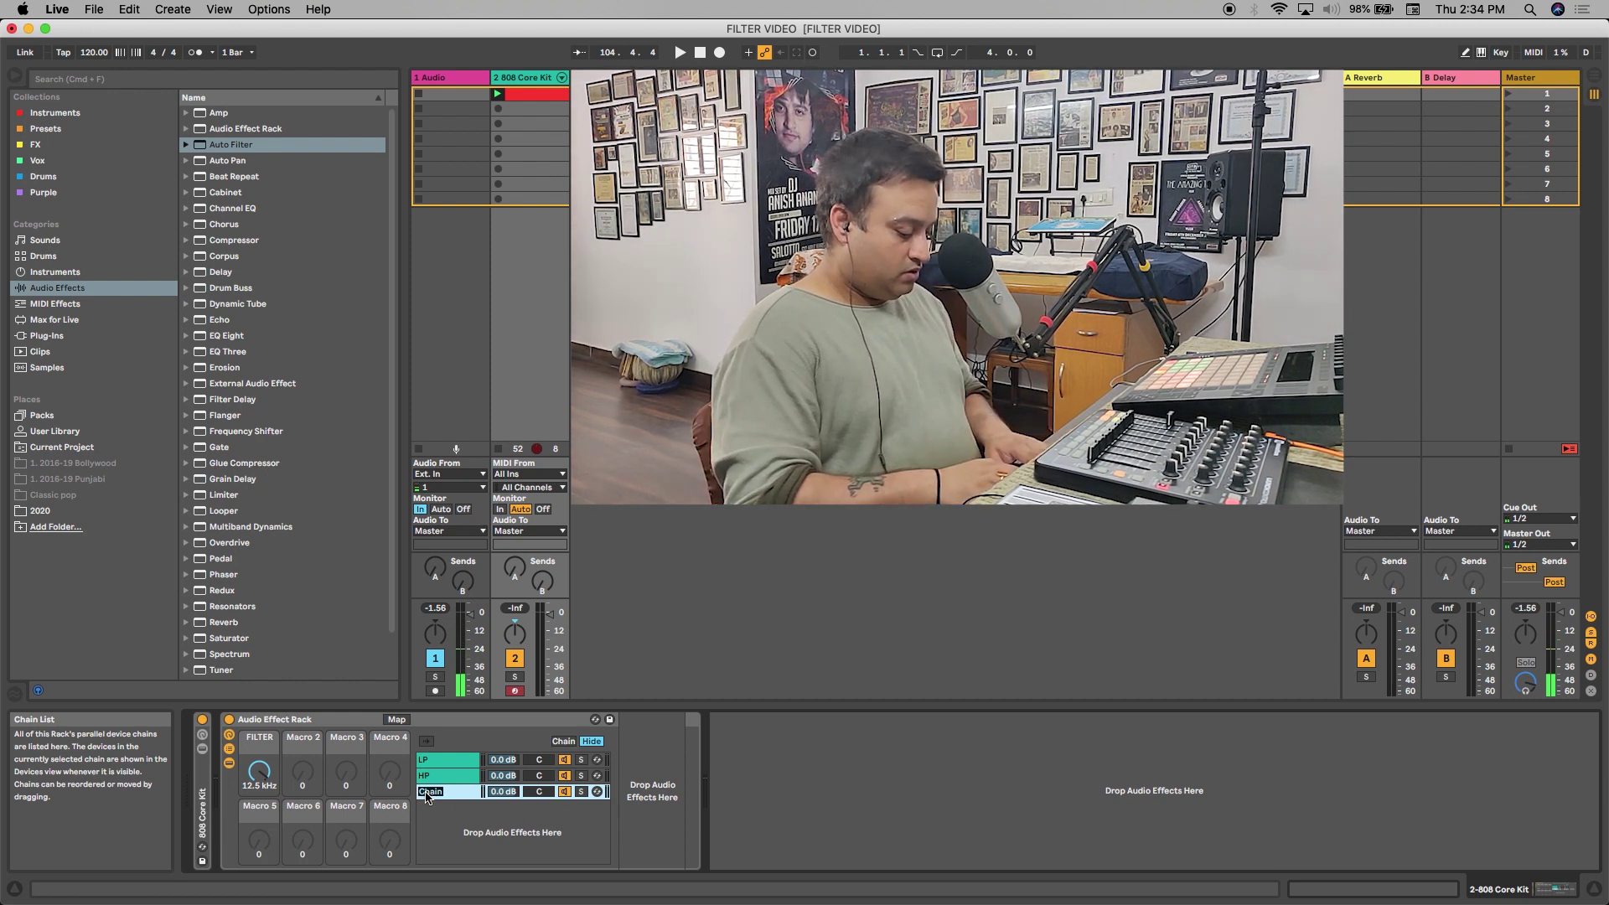
pyautogui.write('808')
pyautogui.press('Return')
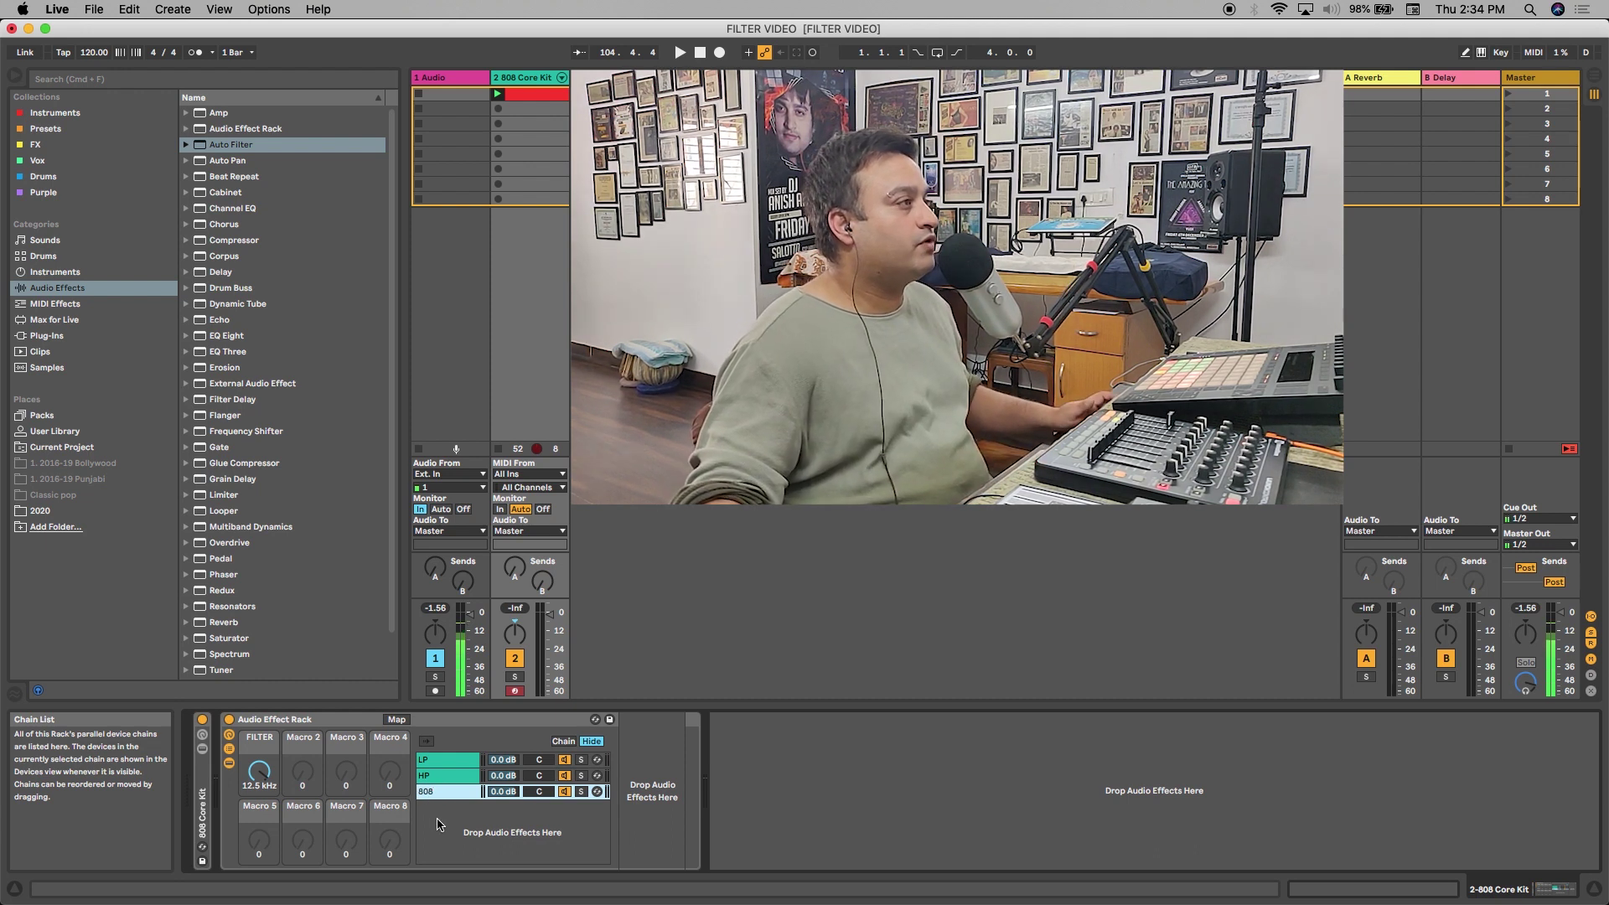
# Step: Show the Chain Select Editor and sweep FILTER between about 138 Hz and 1.38 kHz during playback
pyautogui.click(562, 742)
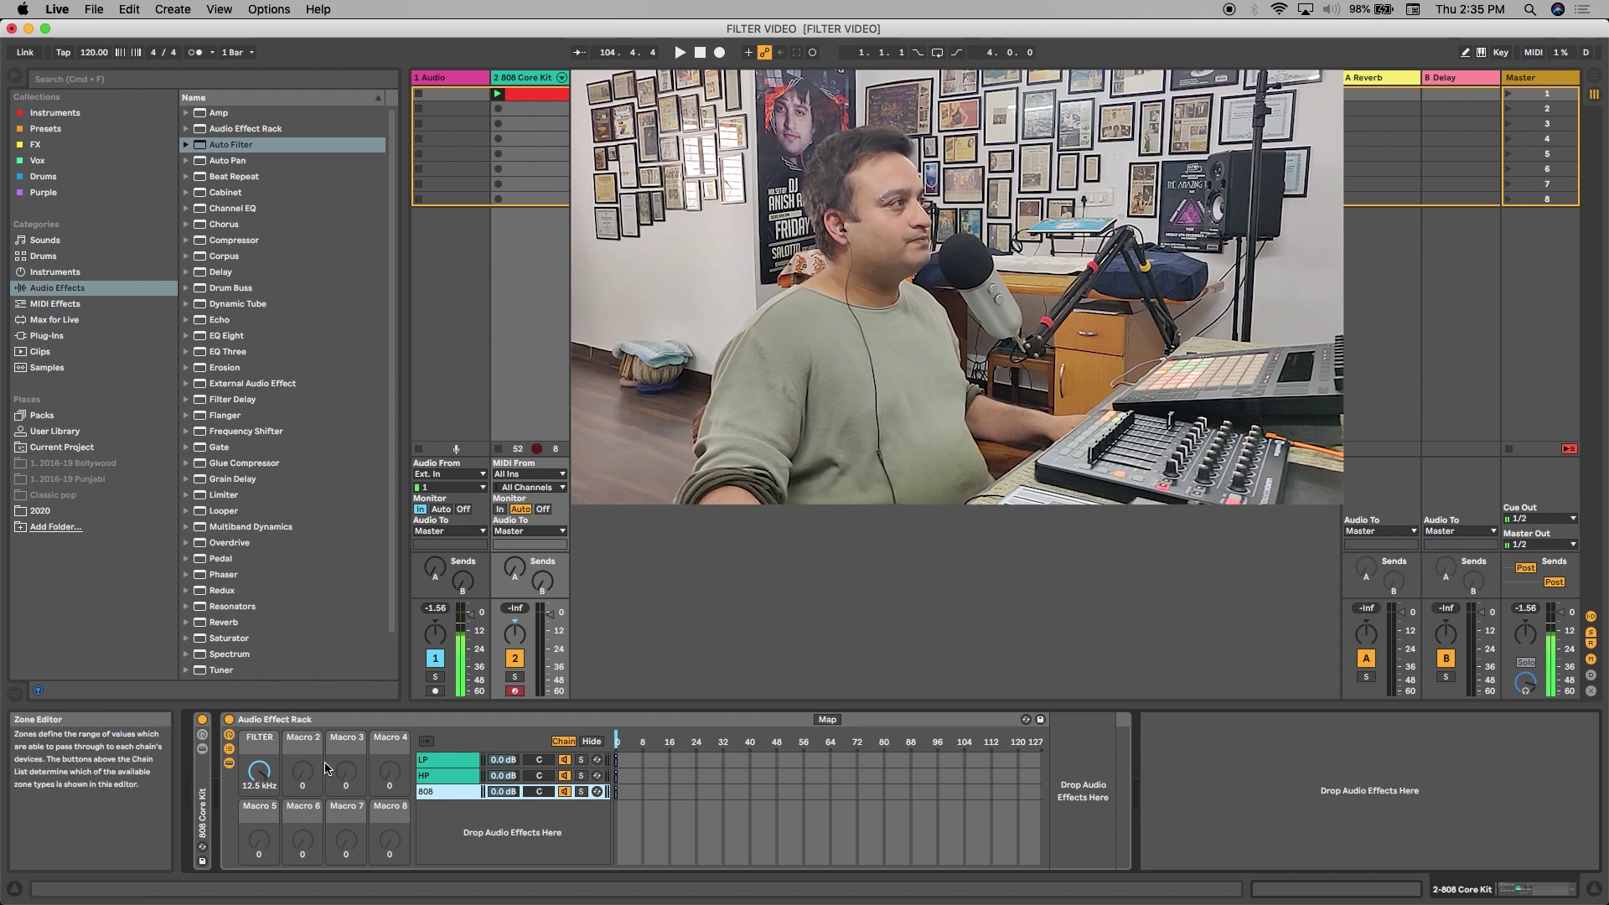
pyautogui.moveTo(259, 772); pyautogui.dragTo(259, 878)
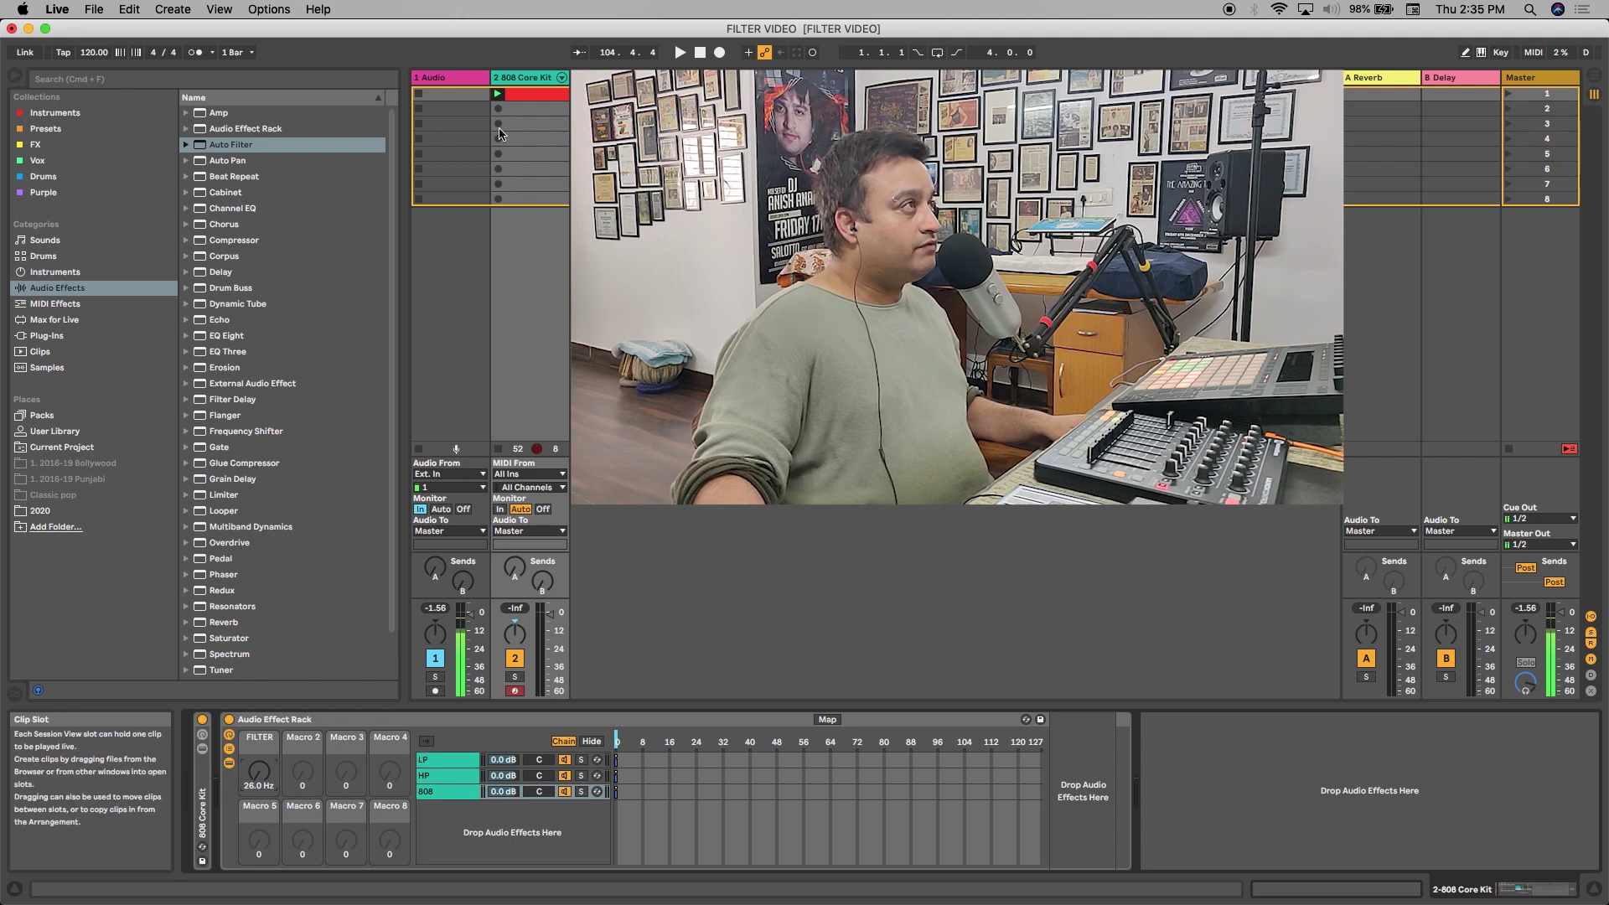
pyautogui.click(498, 94)
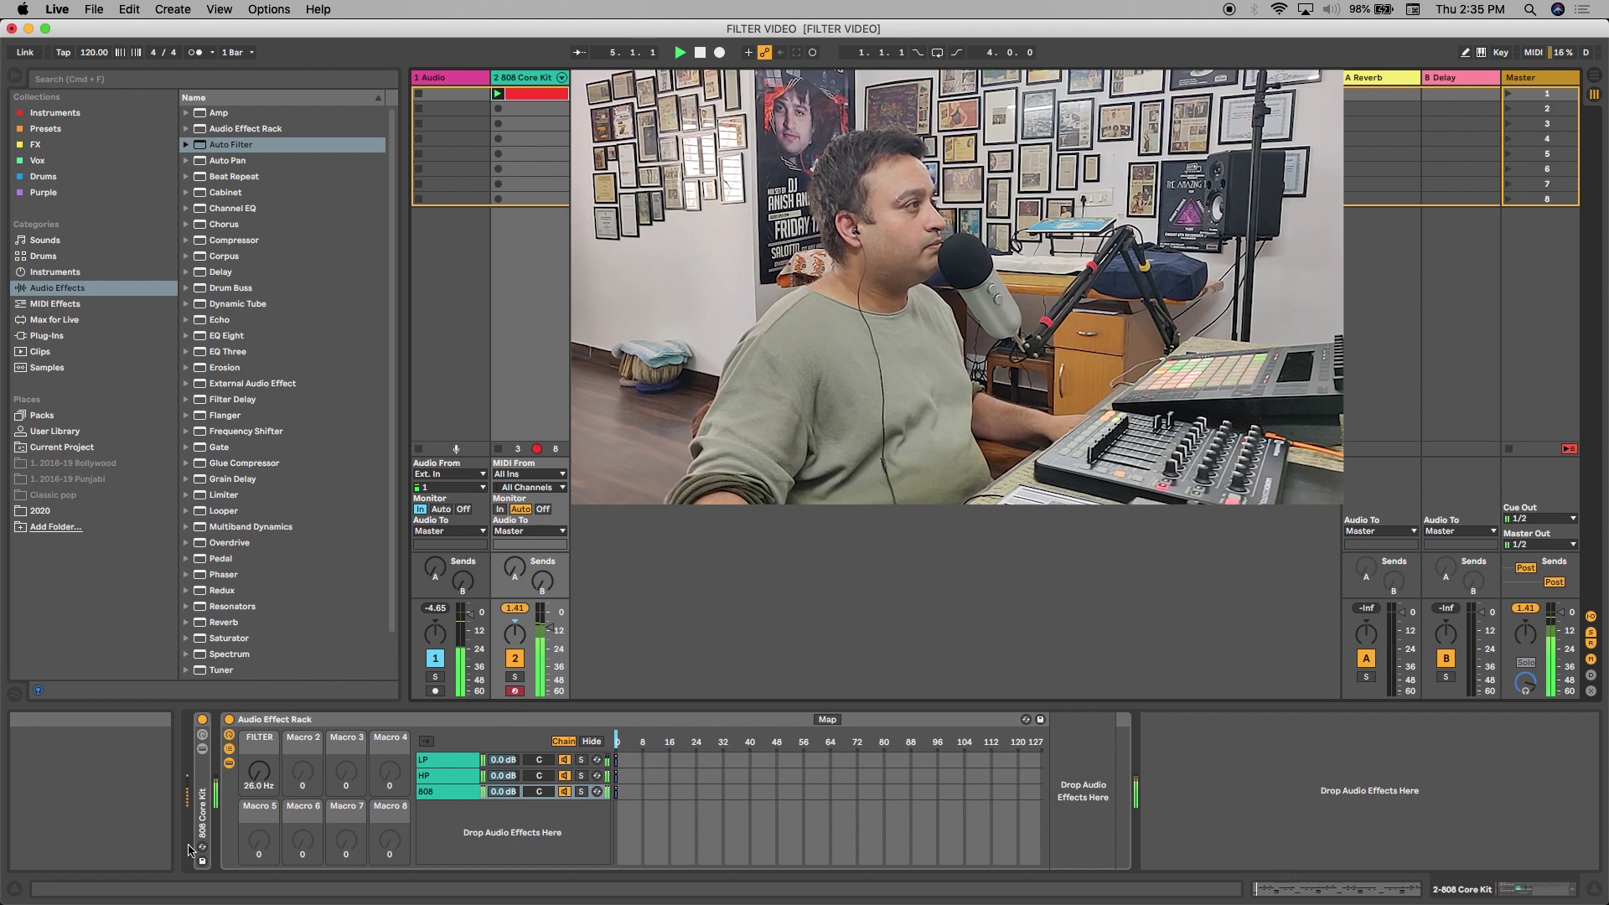
pyautogui.moveTo(259, 772)
pyautogui.mouseDown()
pyautogui.moveTo(256, 734)
pyautogui.moveTo(256, 777)
pyautogui.mouseUp()
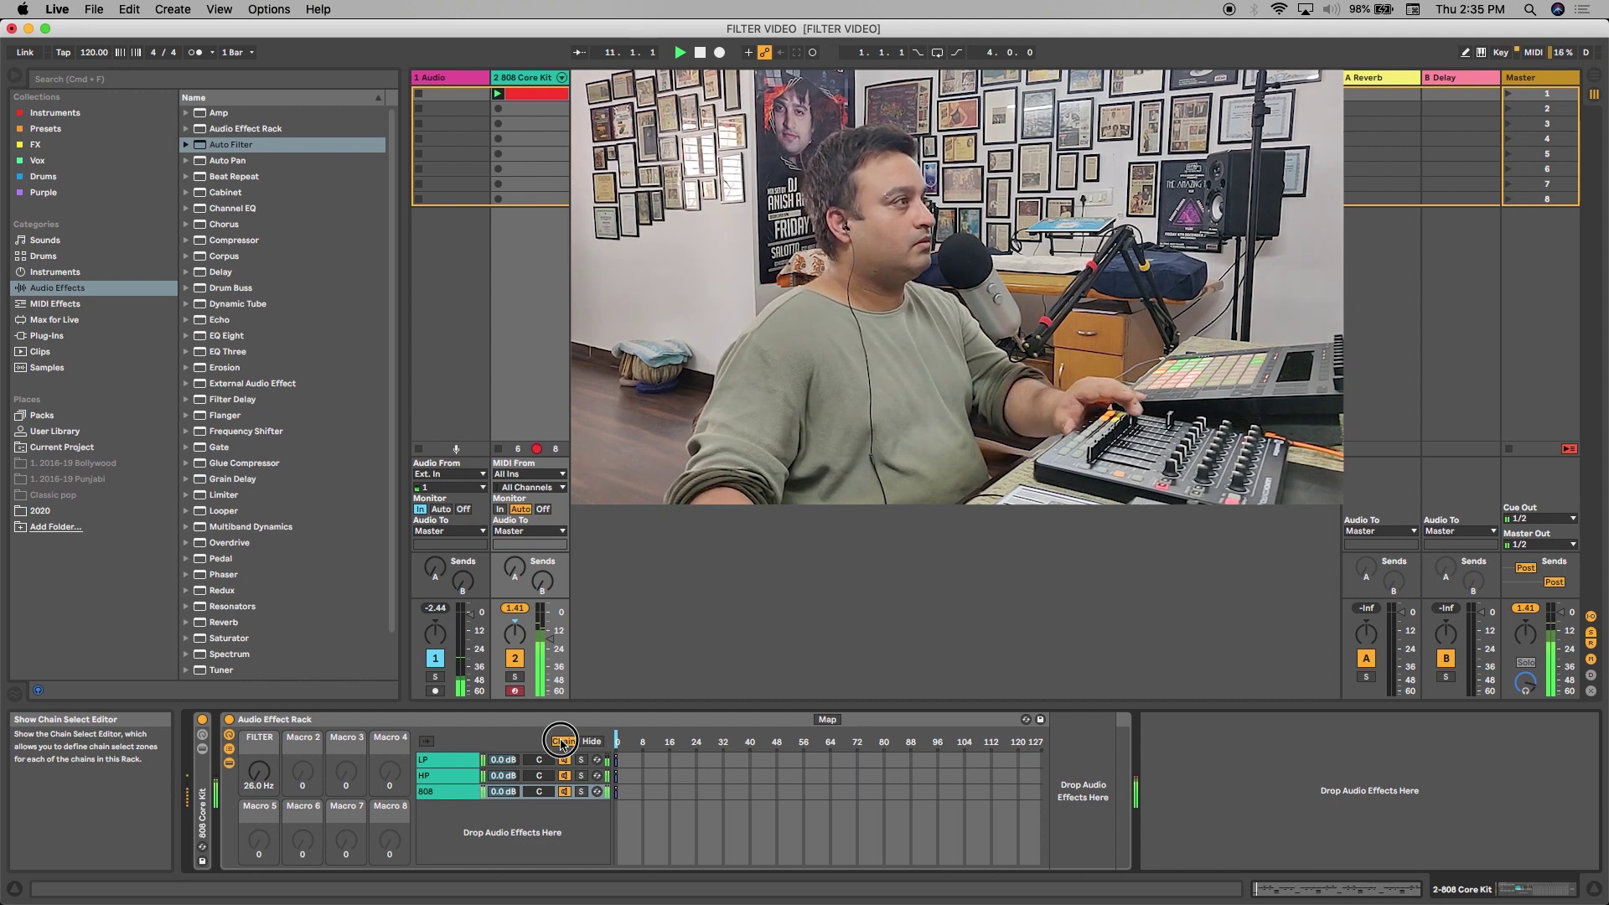
# Step: Hide the zone editor, view the HP chain's filter, and raise FILTER to open the filters
pyautogui.click(561, 742)
pyautogui.click(444, 777)
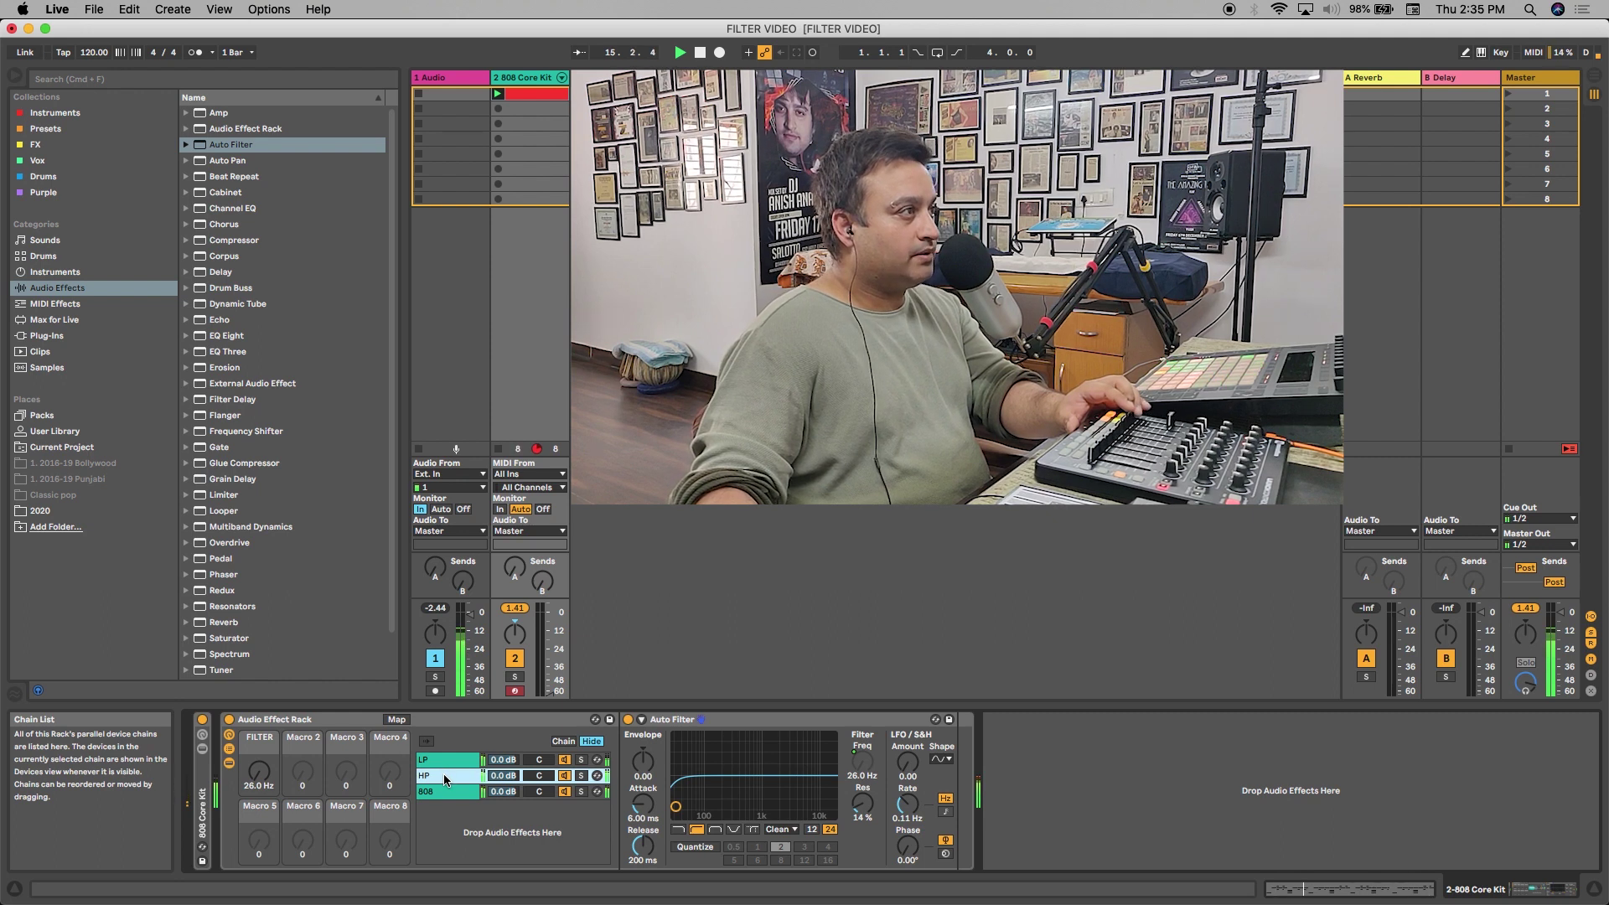
pyautogui.click(263, 781)
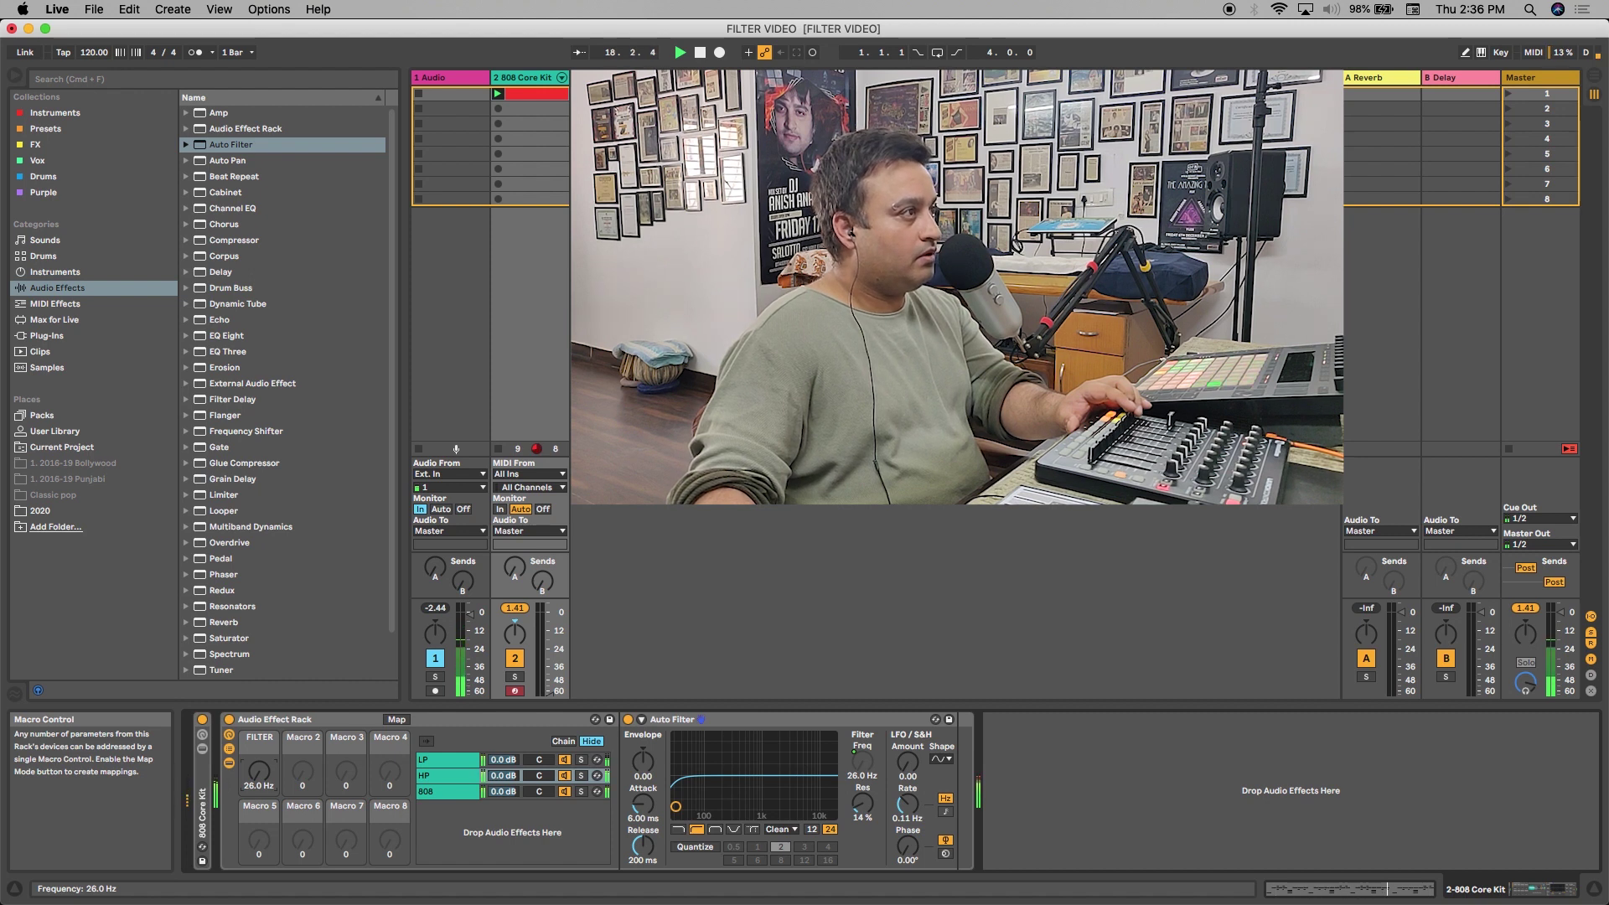
pyautogui.moveTo(258, 781); pyautogui.dragTo(259, 680)
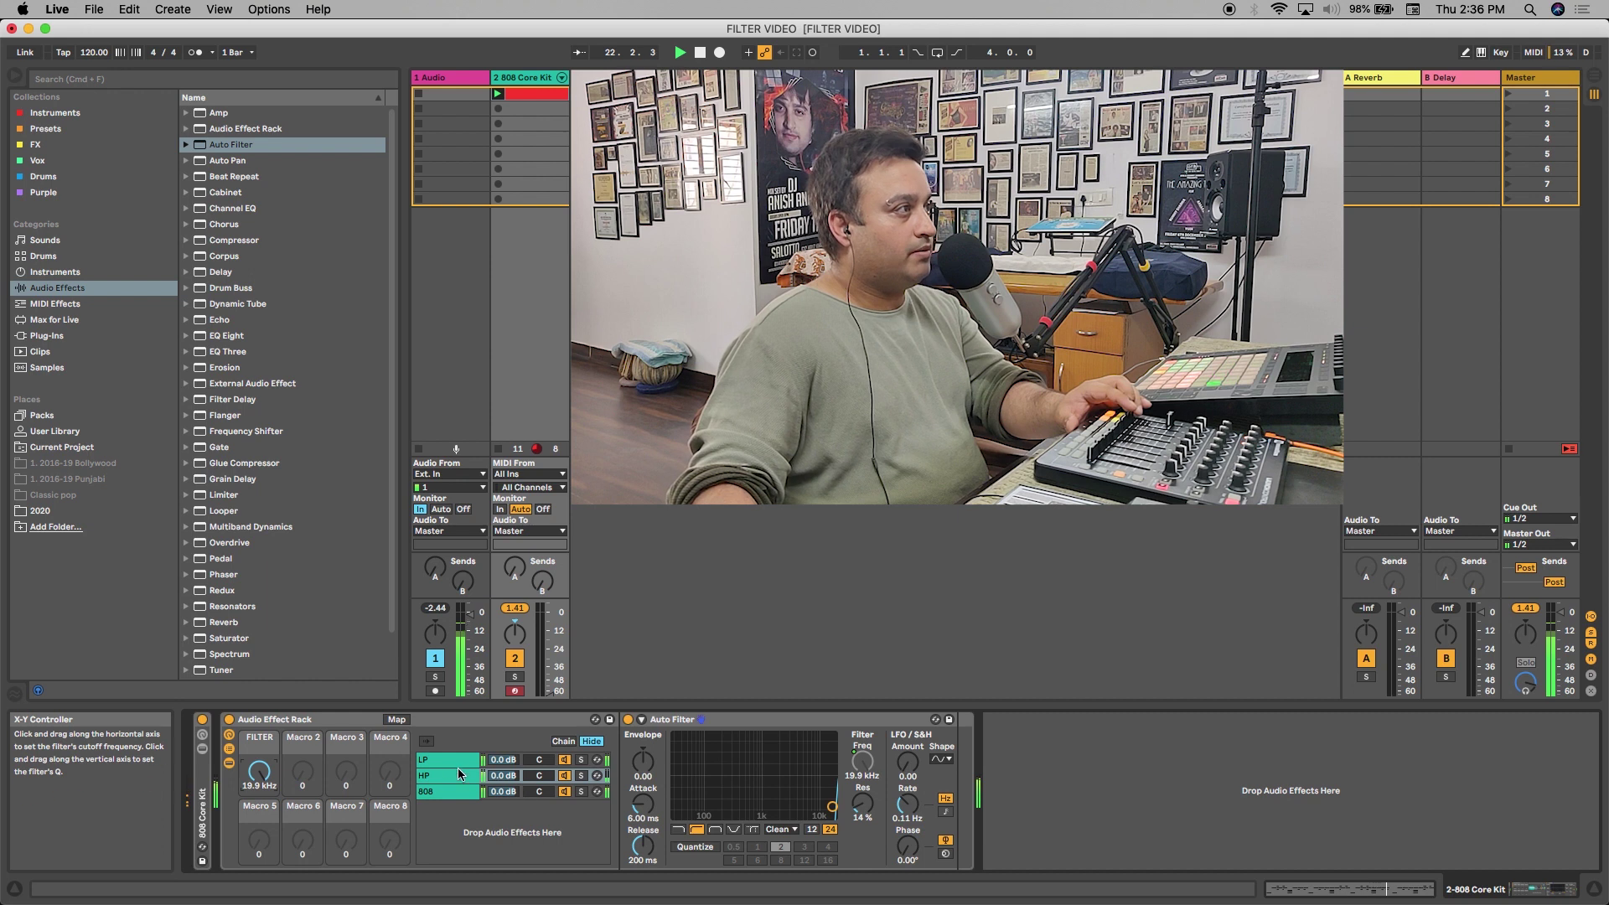
# Step: Turn the FILTER macro back down to 26.0 Hz, checking the LP and HP chains
pyautogui.click(428, 759)
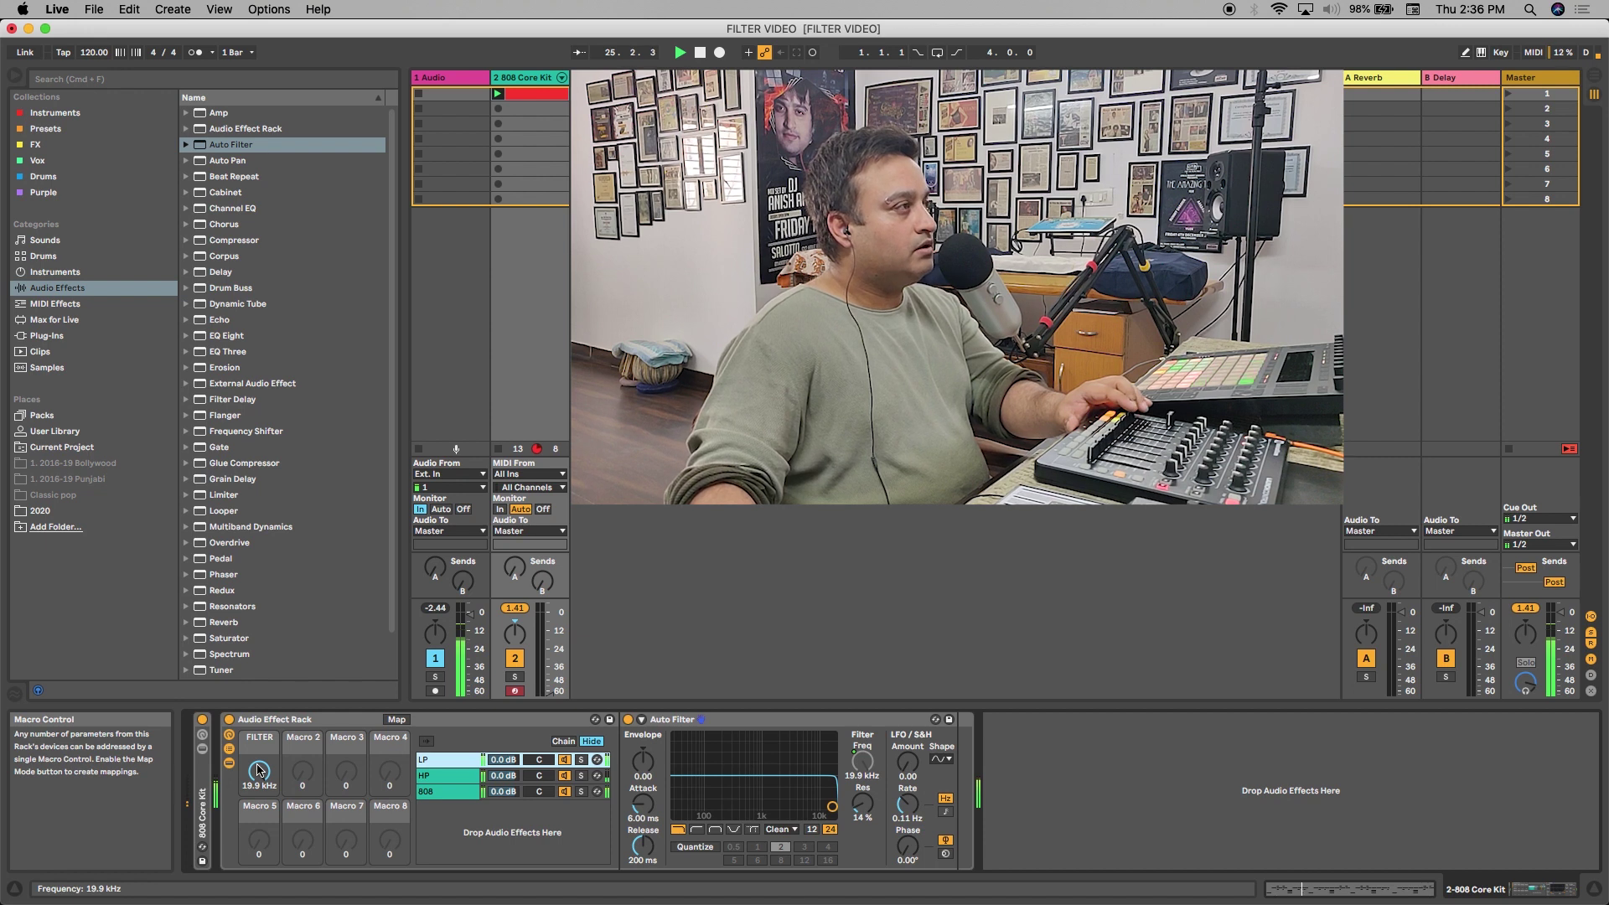
pyautogui.moveTo(258, 771); pyautogui.dragTo(259, 850)
pyautogui.click(440, 776)
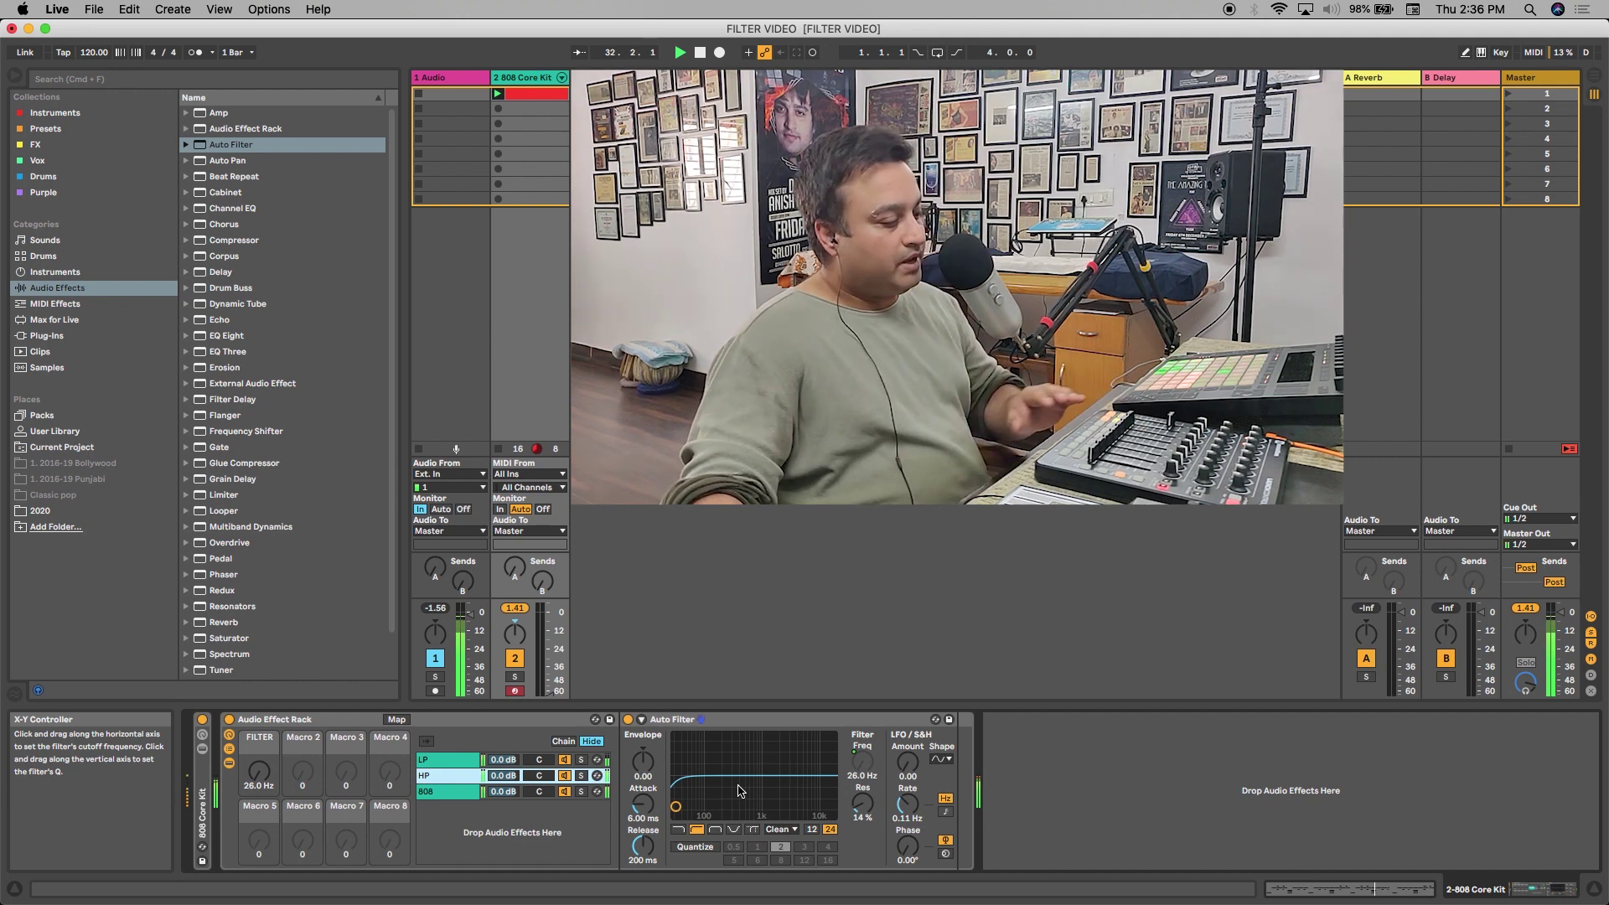
pyautogui.click(564, 741)
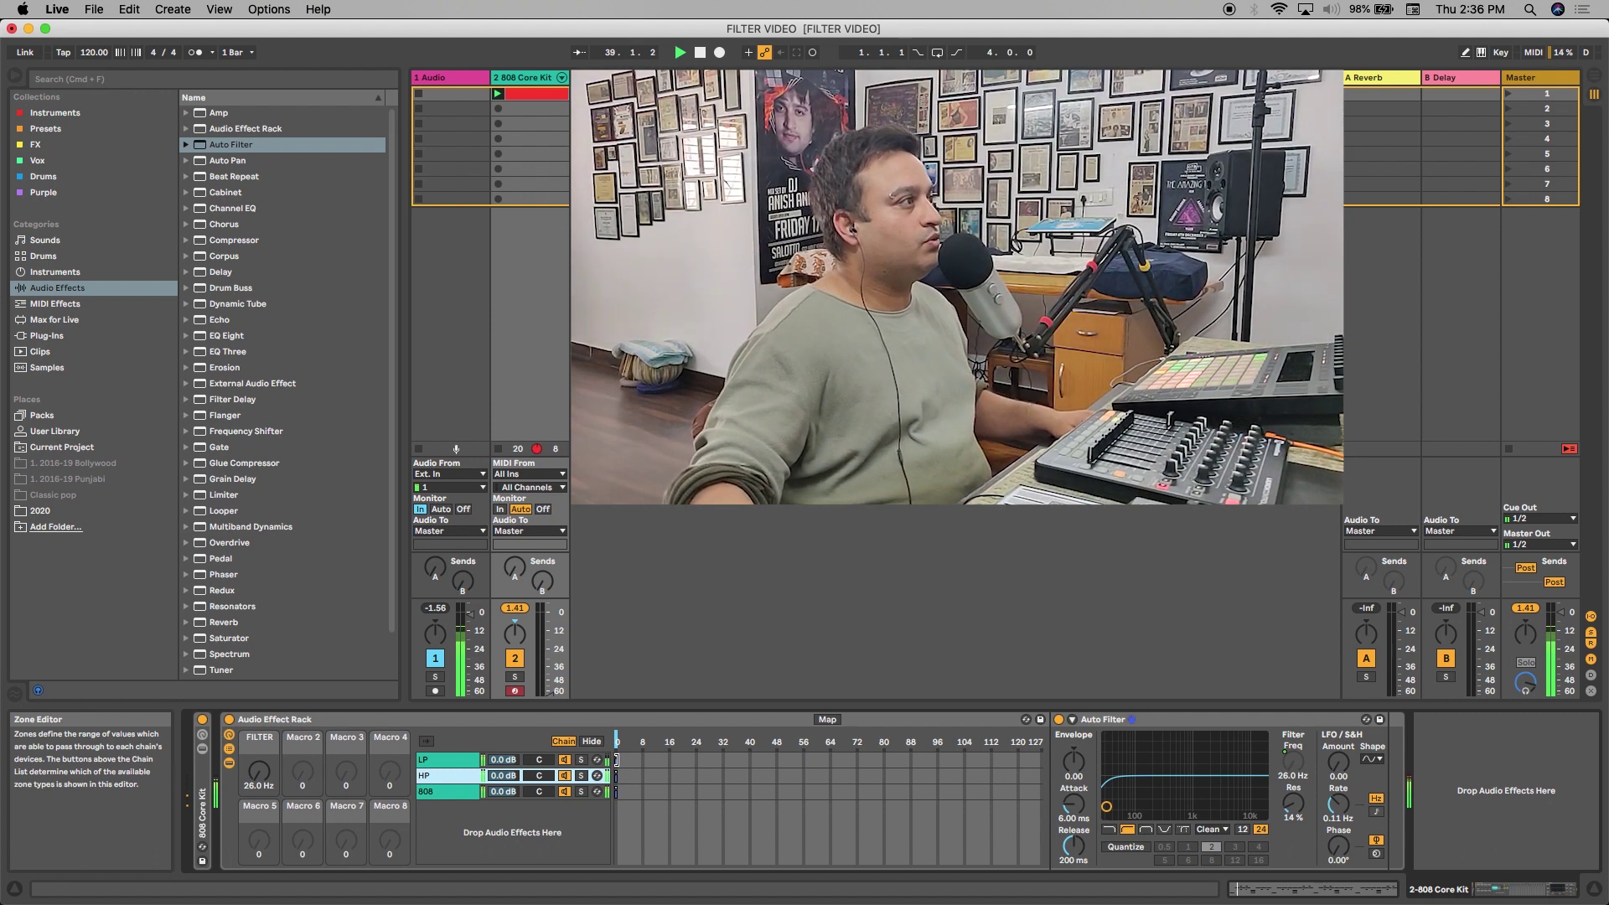
# Step: Resize the LP chain's zone into the low range and move the HP zone into the upper range
pyautogui.click(455, 760)
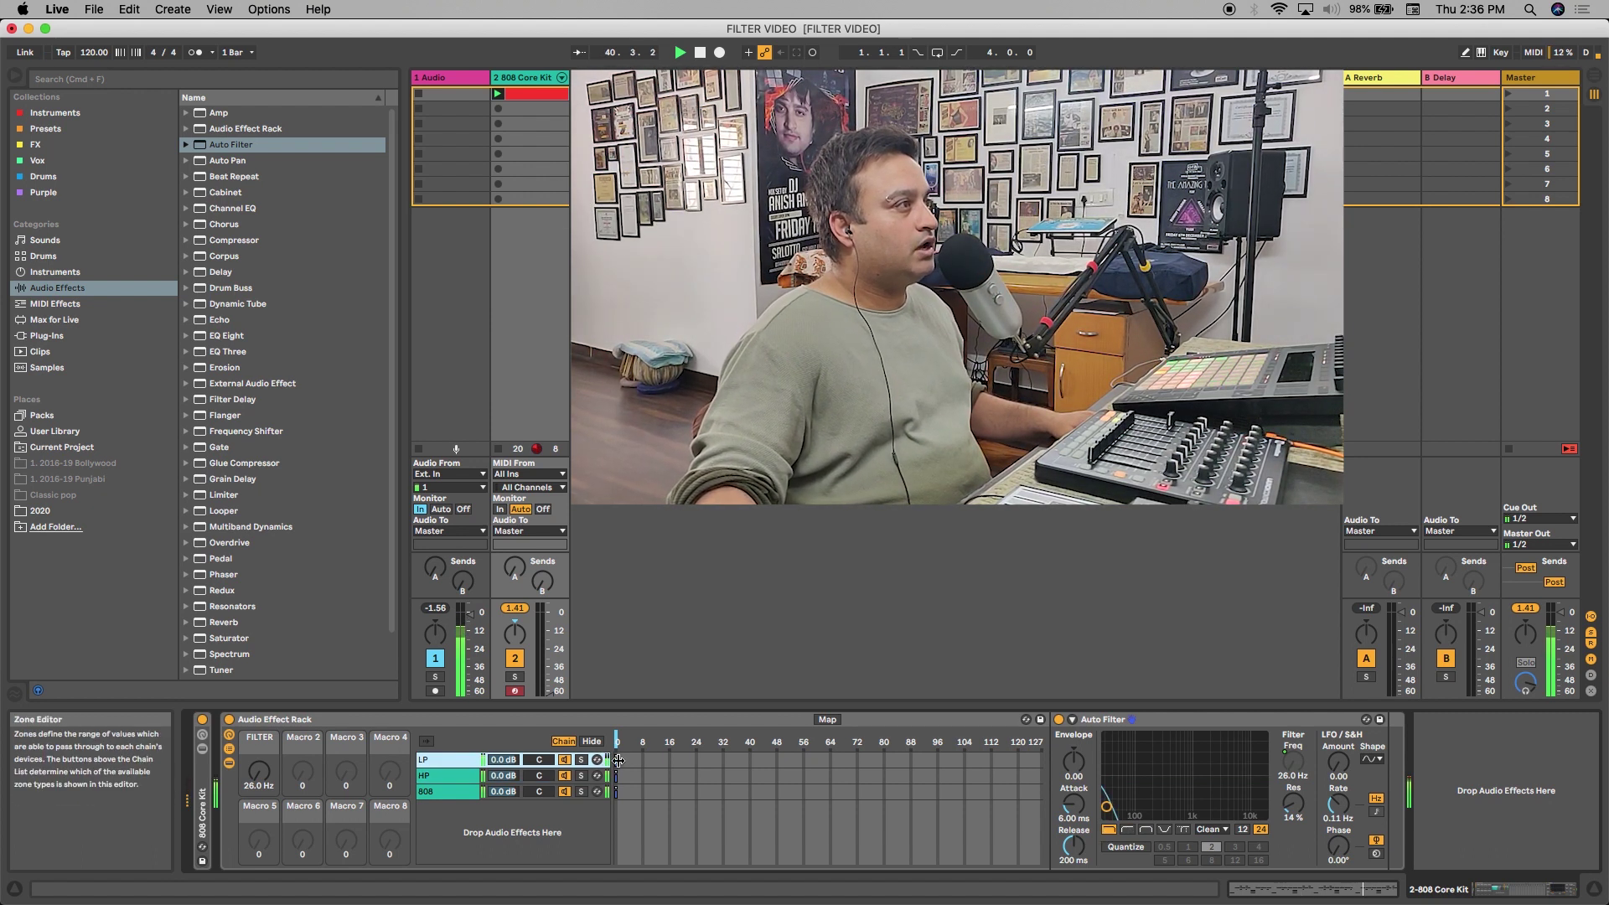
pyautogui.moveTo(618, 761); pyautogui.dragTo(824, 745)
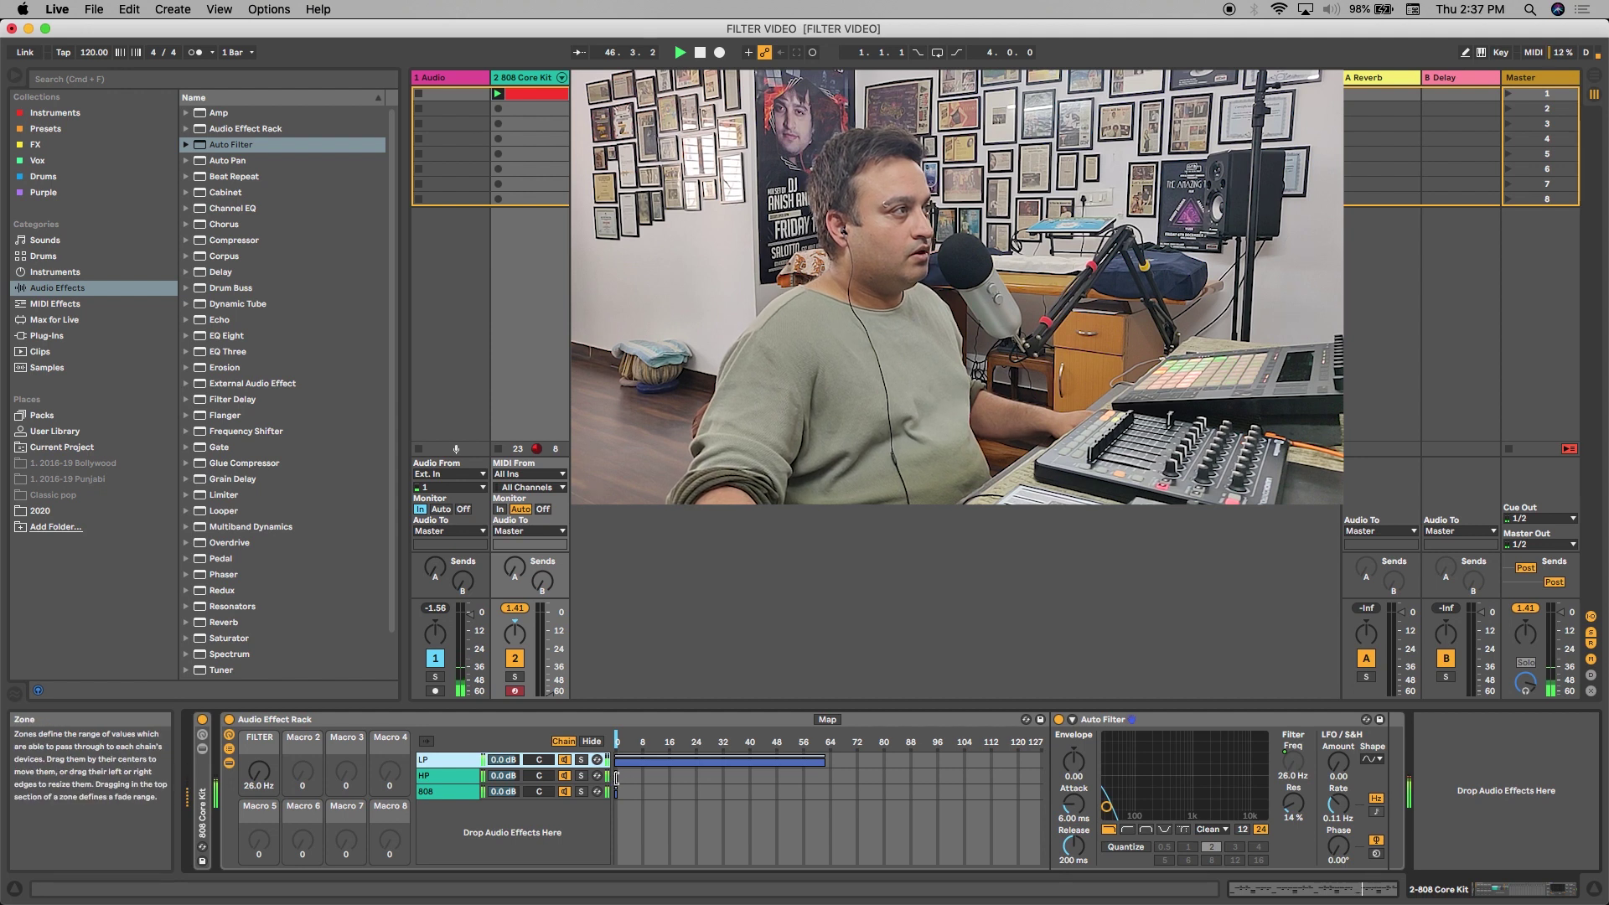
pyautogui.moveTo(618, 777); pyautogui.dragTo(1045, 775)
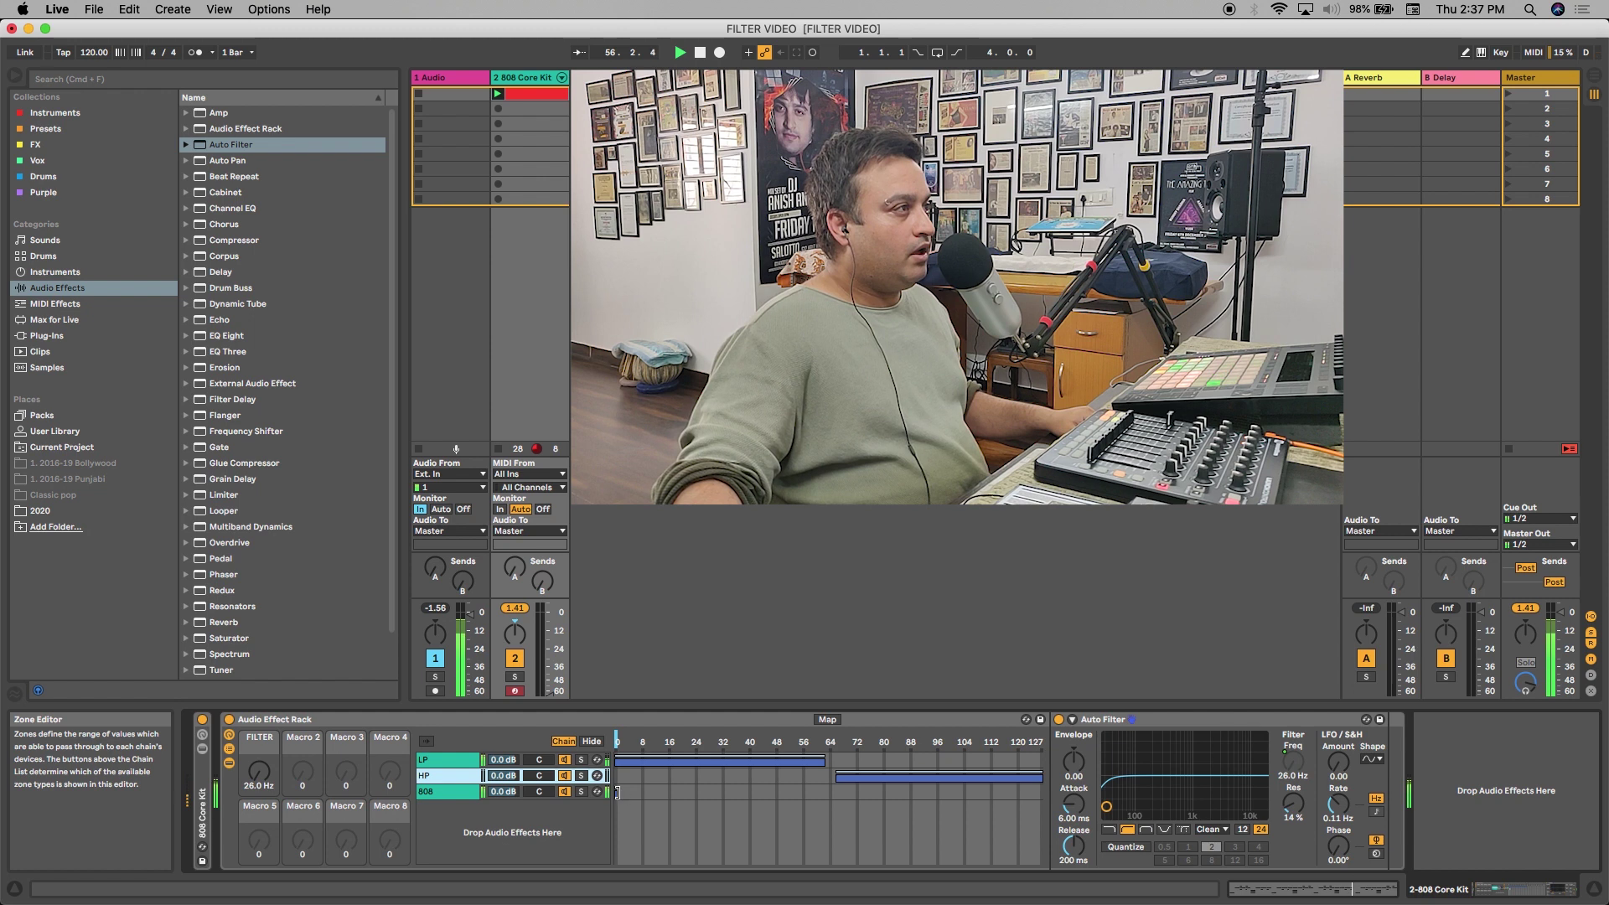
# Step: Set the 808 chain's zone to span roughly 16 to 112 across the middle
pyautogui.moveTo(617, 791); pyautogui.dragTo(1046, 800)
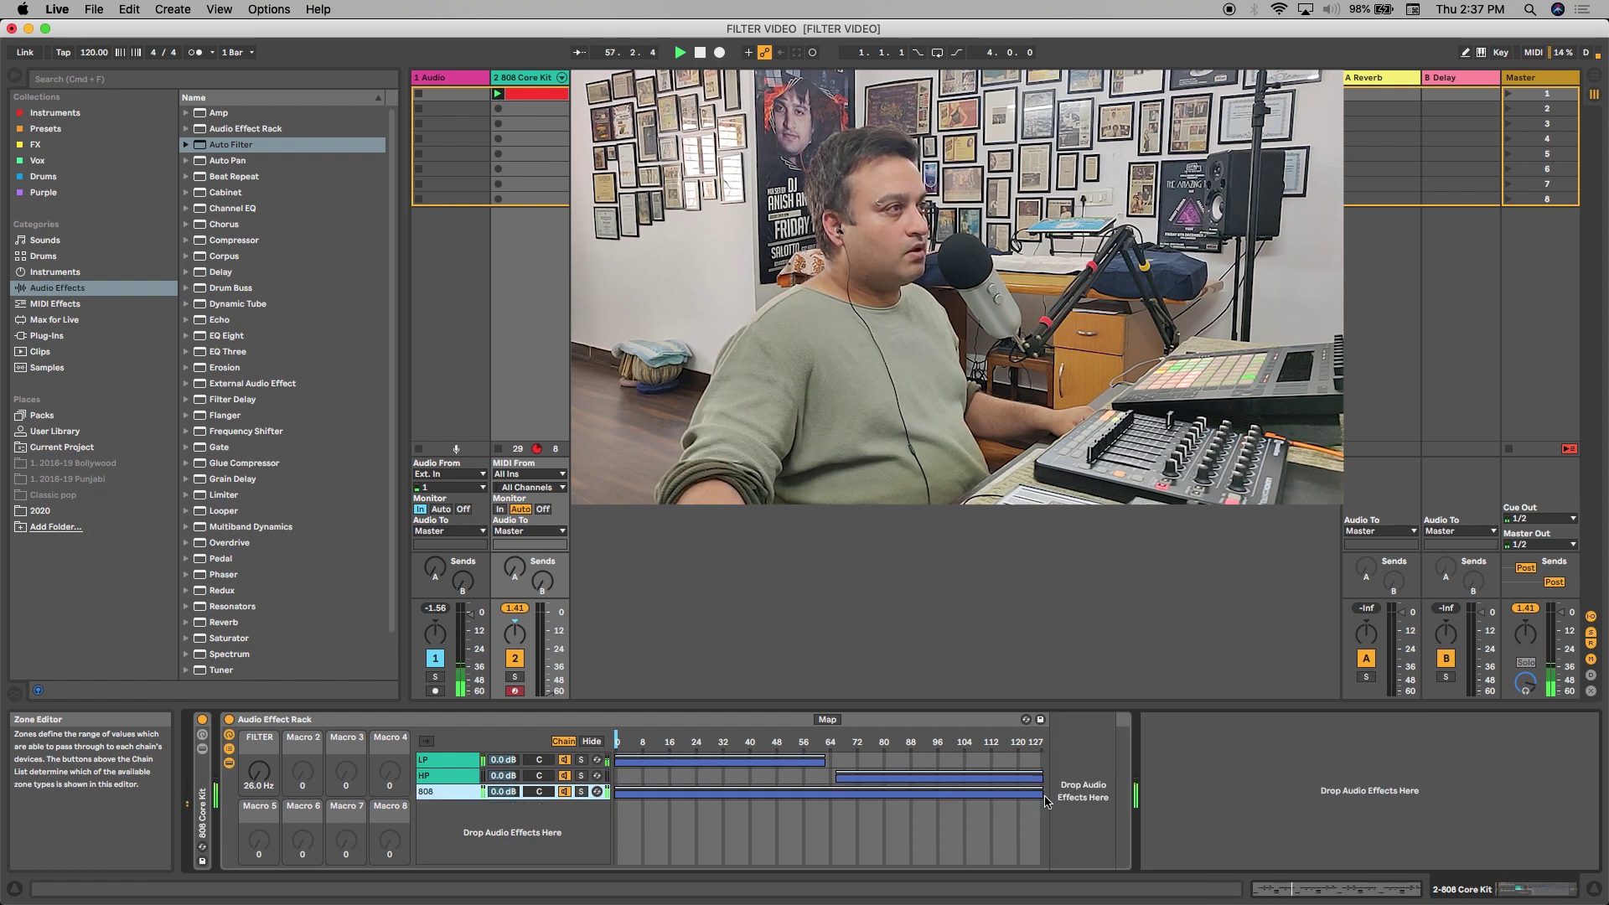
pyautogui.moveTo(618, 793); pyautogui.dragTo(668, 793)
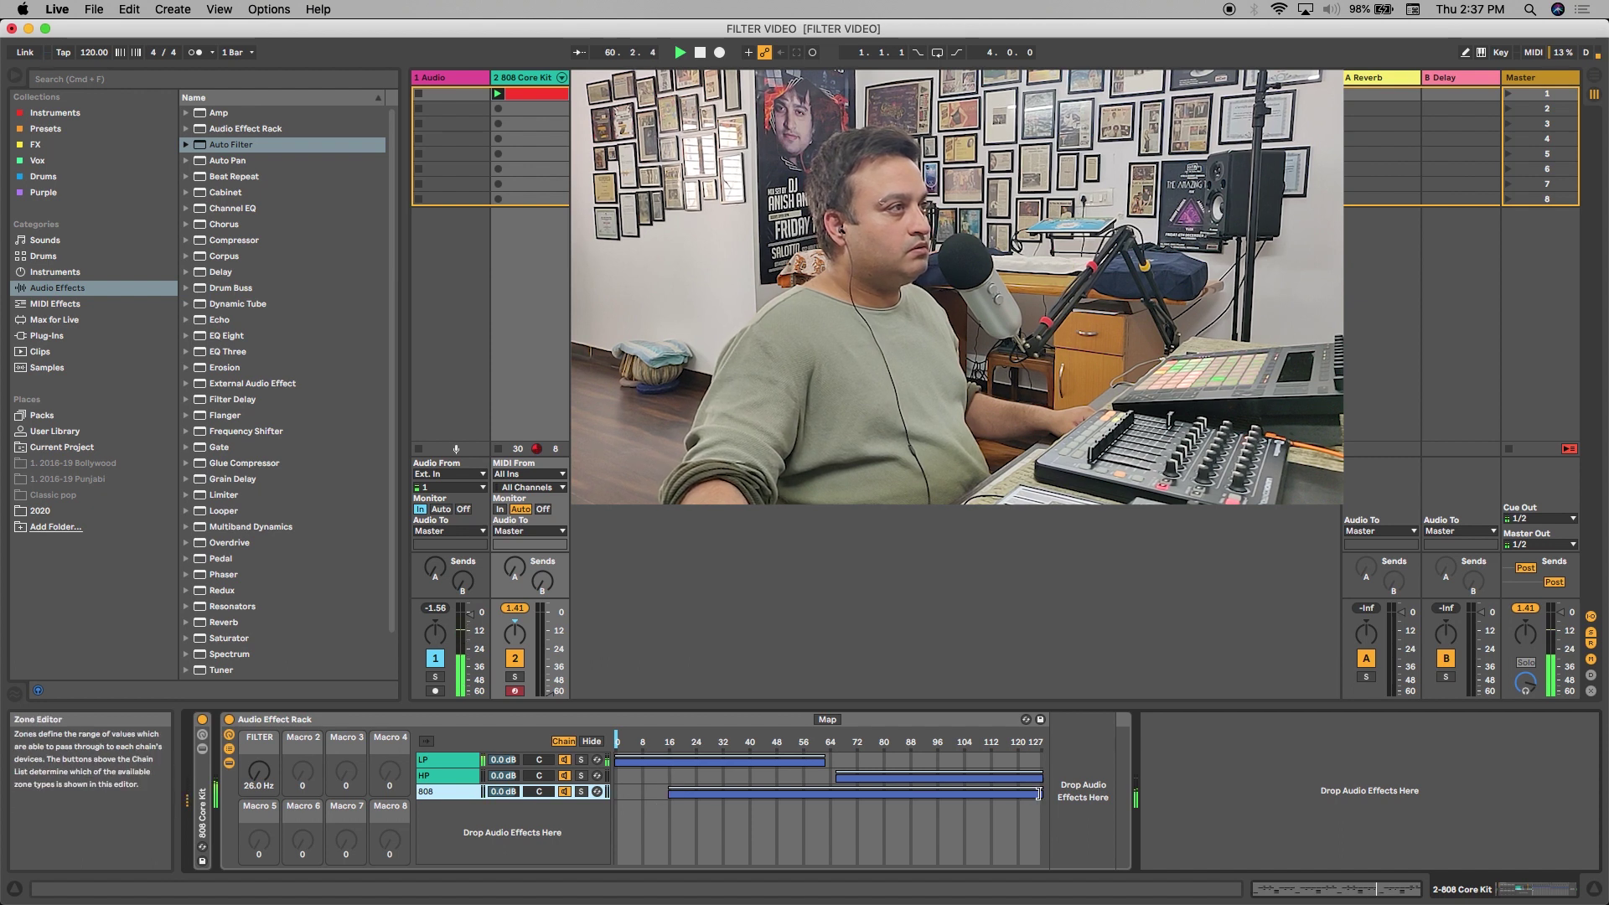
pyautogui.moveTo(1043, 793); pyautogui.dragTo(991, 798)
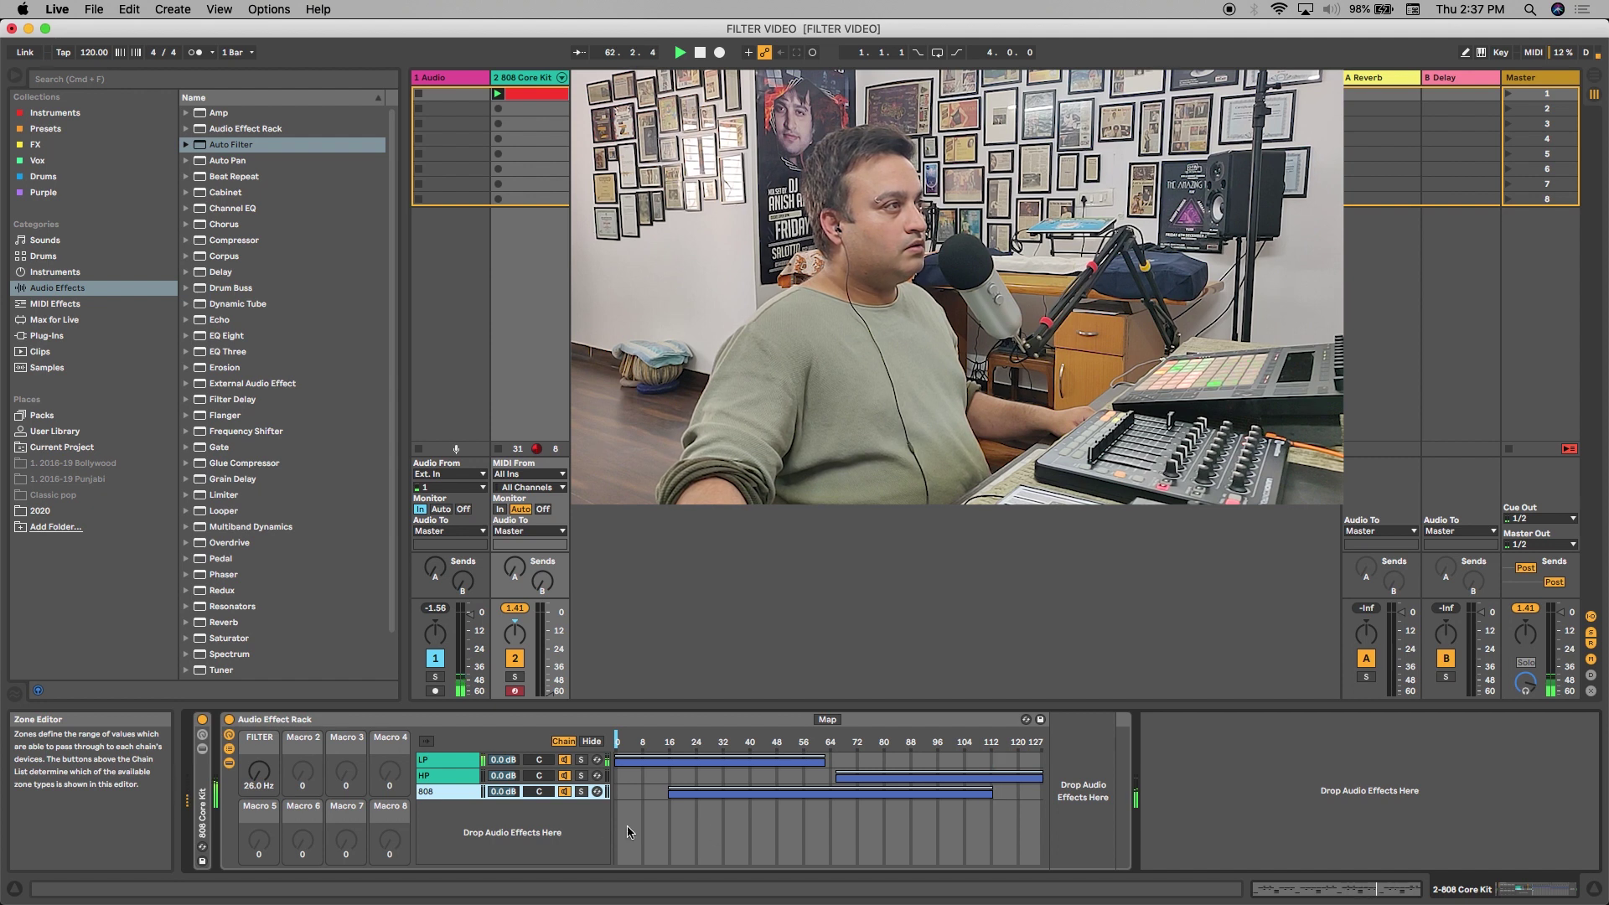
pyautogui.click(671, 793)
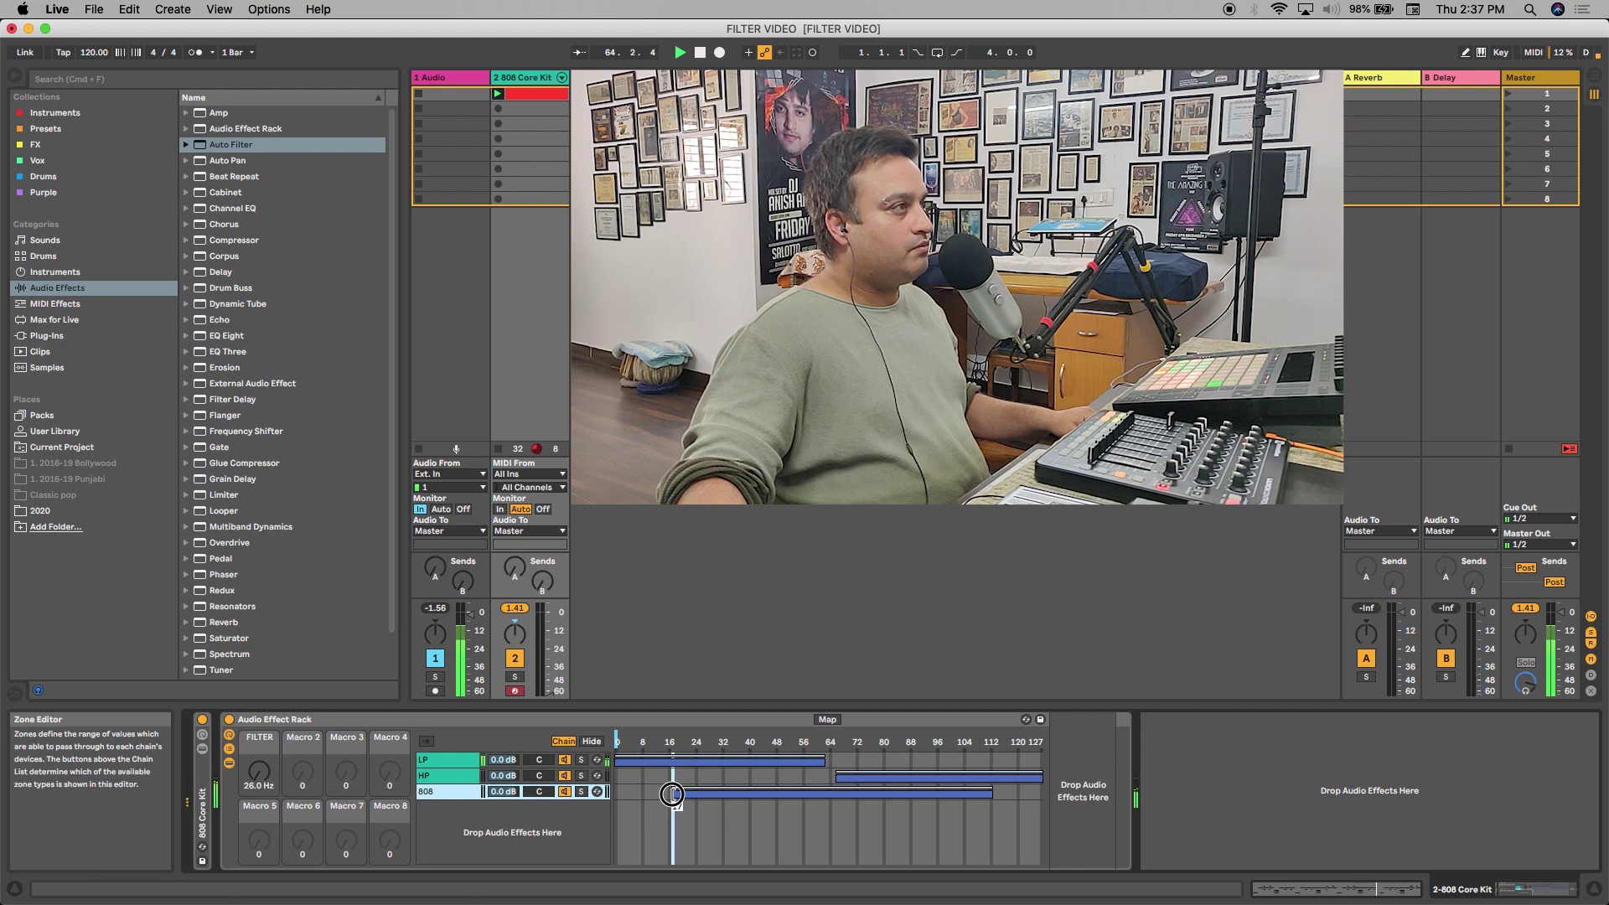
pyautogui.moveTo(672, 793); pyautogui.dragTo(668, 793)
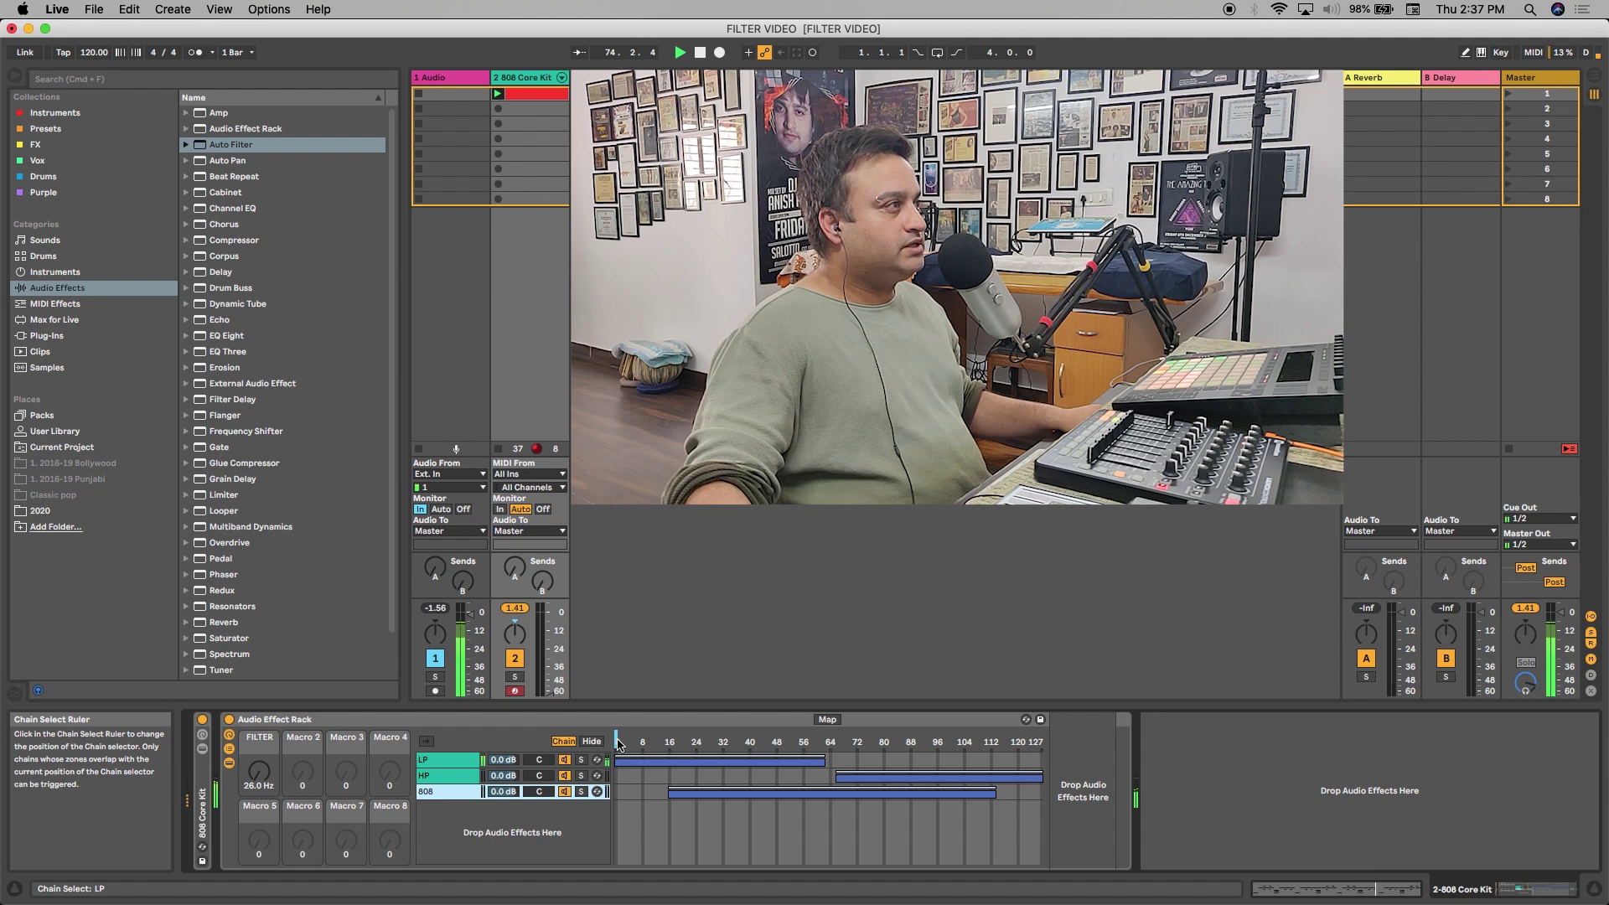
pyautogui.rightClick(618, 744)
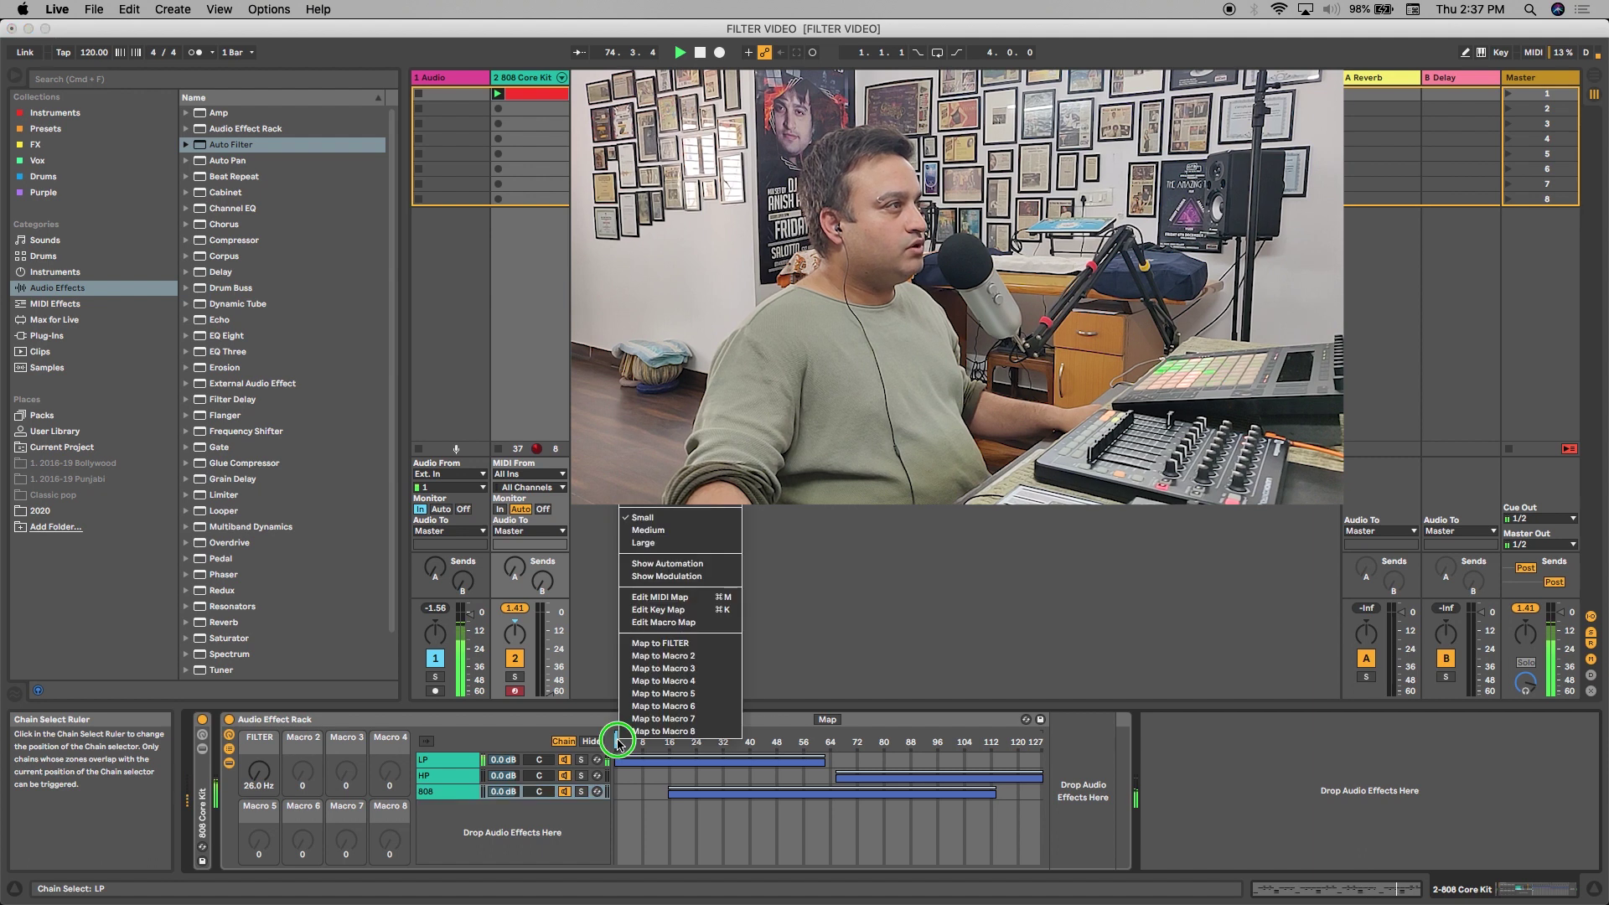
# Step: Map the chain selector to FILTER and turn the macro to test the selection across the zones
pyautogui.click(673, 644)
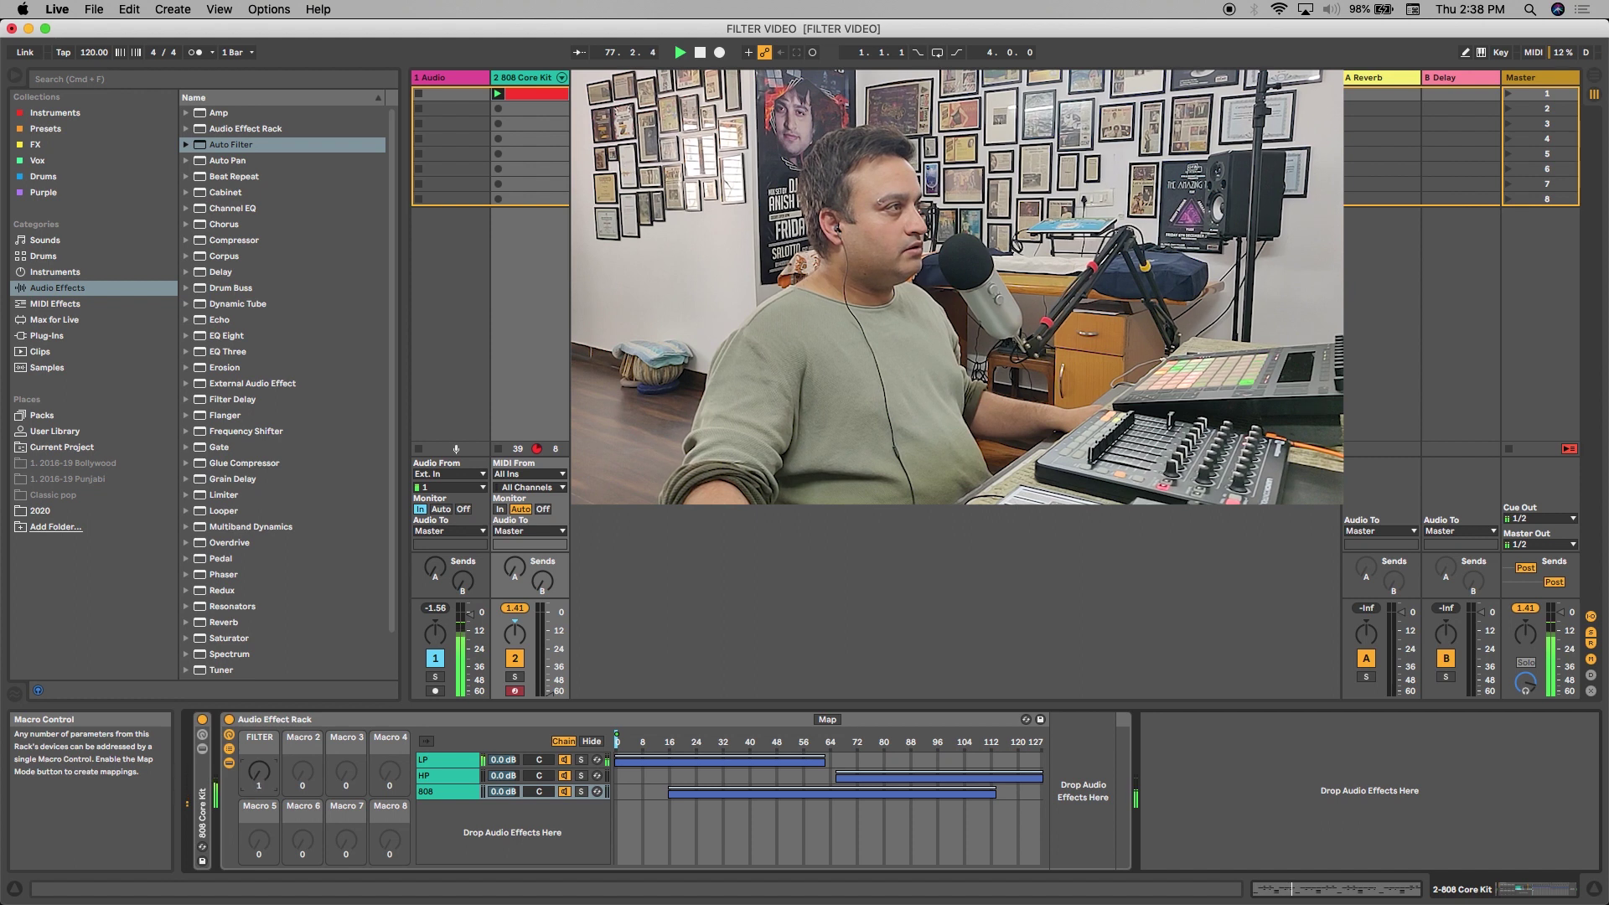
pyautogui.moveTo(259, 773)
pyautogui.mouseDown()
pyautogui.moveTo(259, 739)
pyautogui.moveTo(259, 801)
pyautogui.moveTo(259, 728)
pyautogui.moveTo(259, 879)
pyautogui.mouseUp()
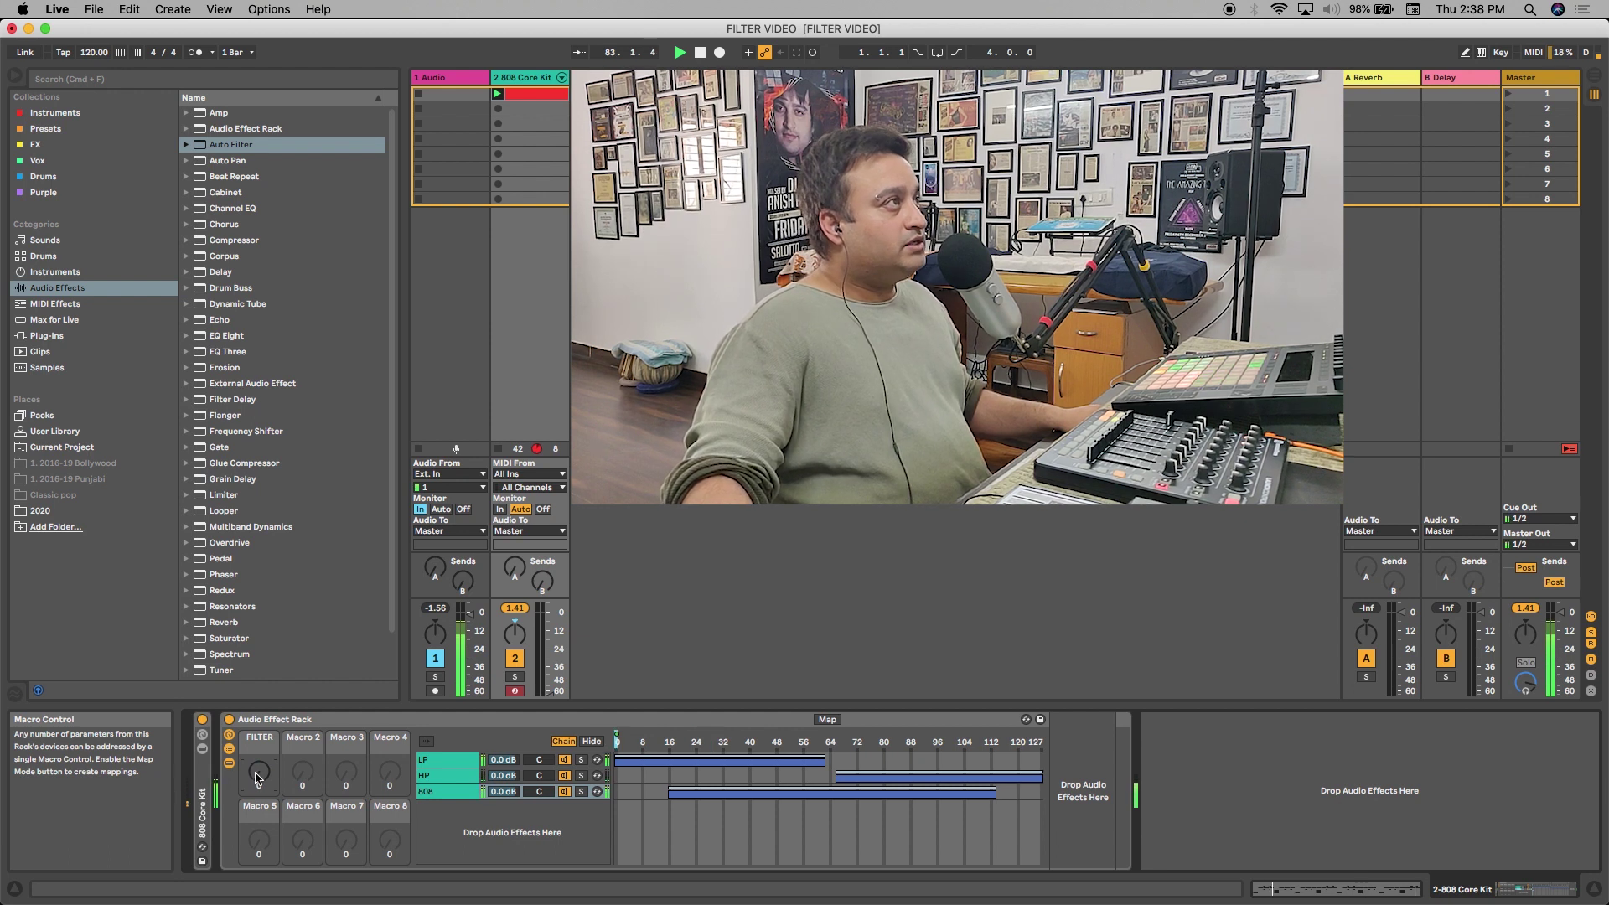
# Step: Play the 808 Core Kit clip, raise FILTER to about 30, and fade the LP zone's top
pyautogui.click(497, 96)
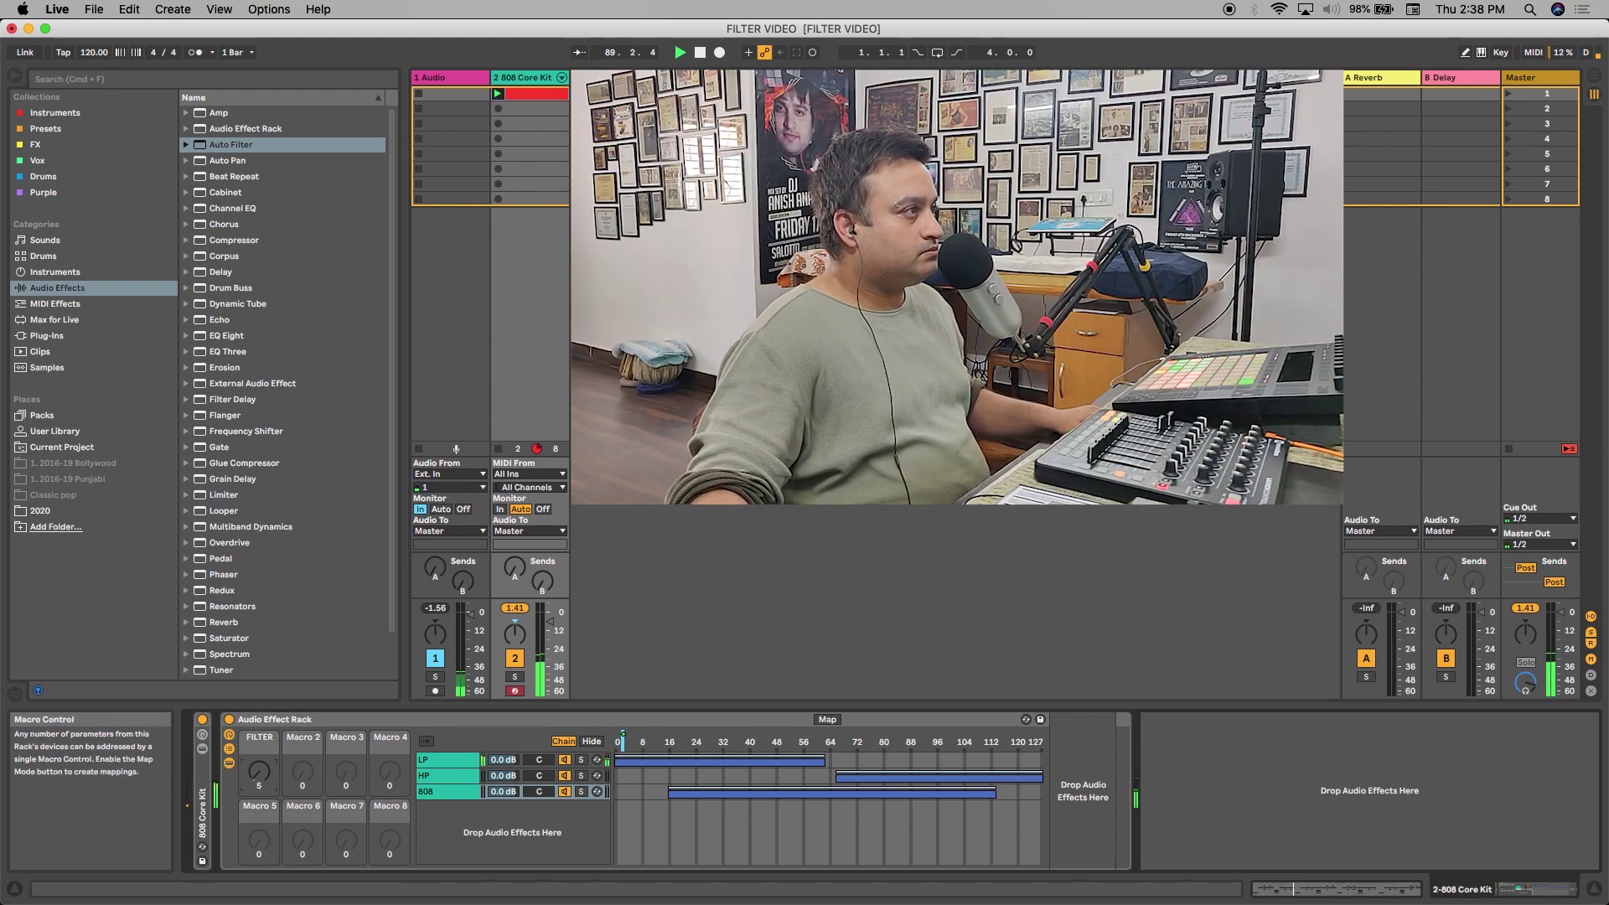
pyautogui.moveTo(259, 771)
pyautogui.mouseDown()
pyautogui.moveTo(259, 746)
pyautogui.moveTo(259, 813)
pyautogui.moveTo(259, 748)
pyautogui.moveTo(259, 787)
pyautogui.mouseUp()
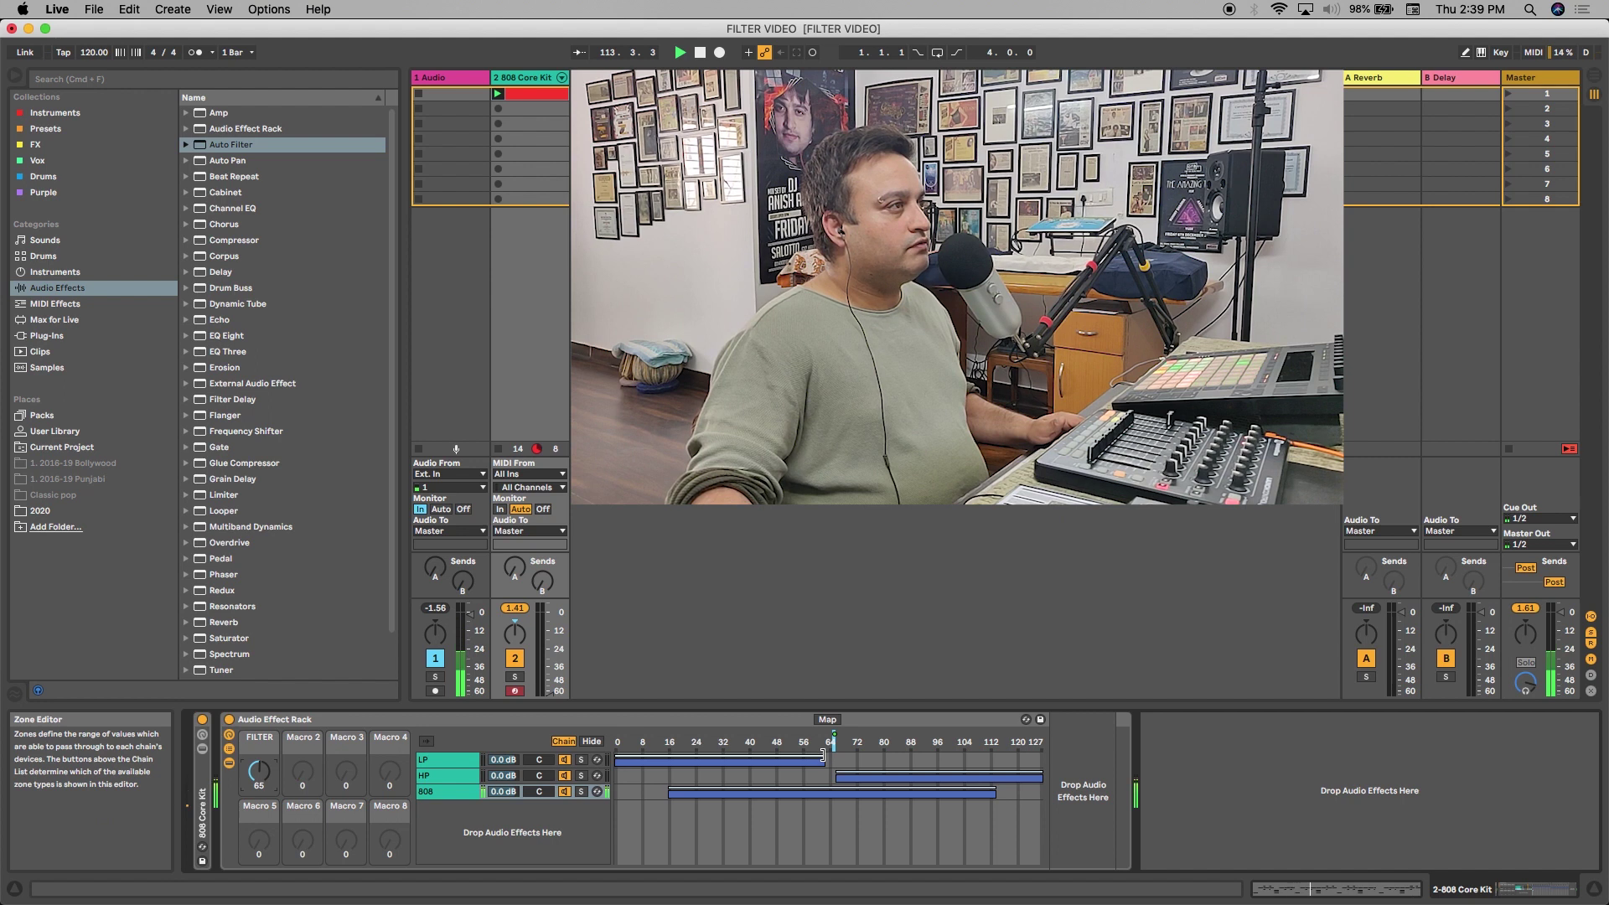
pyautogui.moveTo(823, 755); pyautogui.dragTo(616, 748)
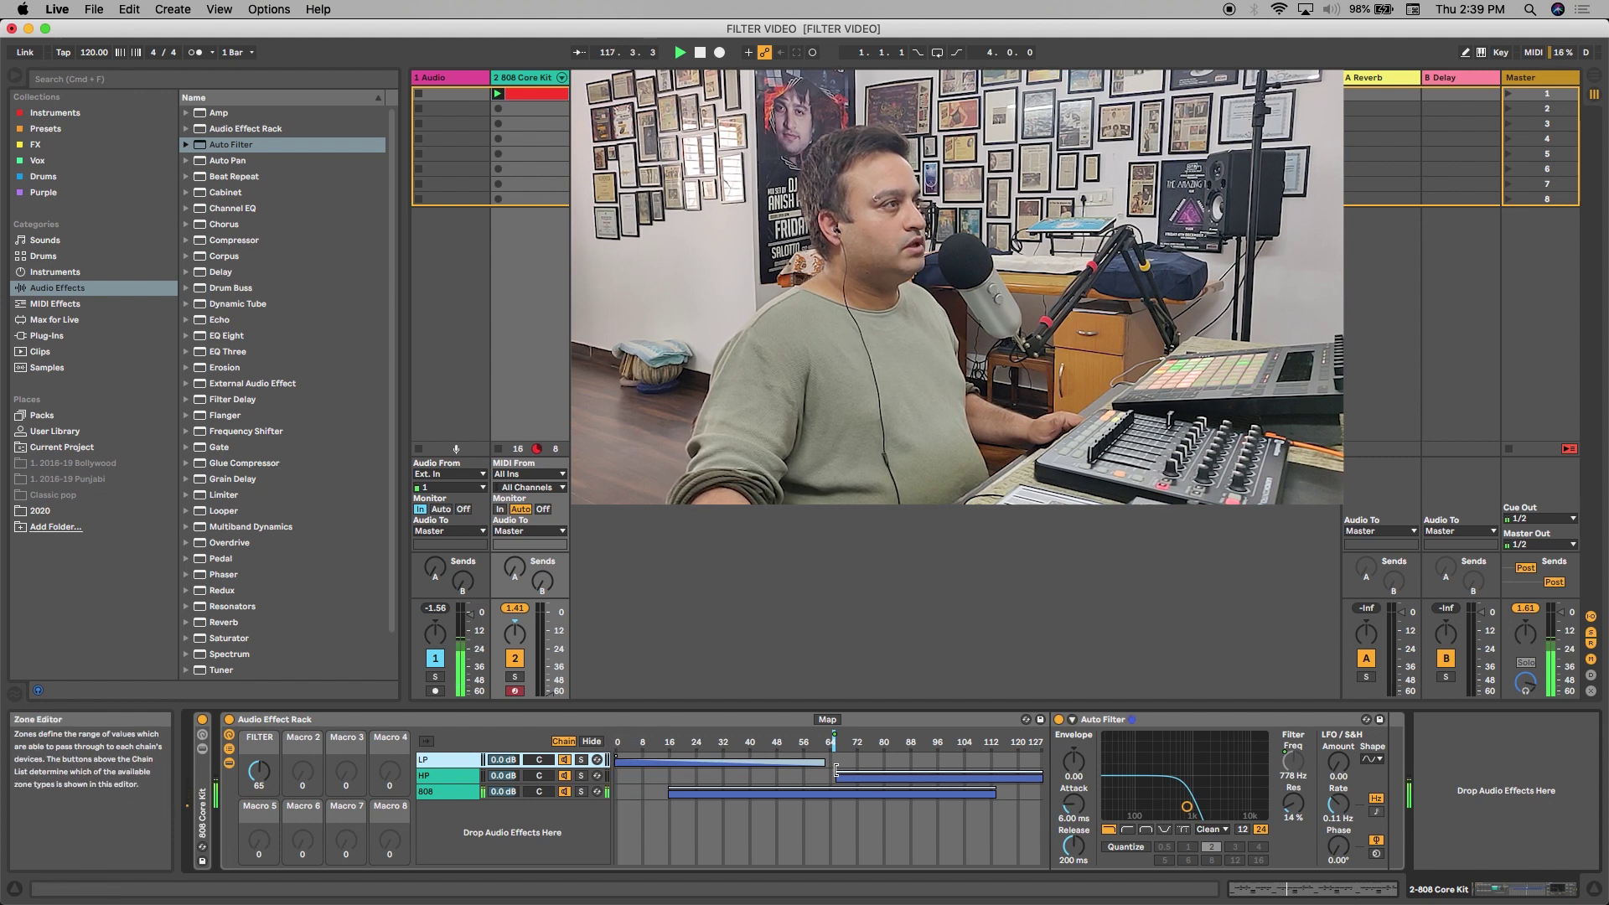
# Step: Set fade ranges on the HP and 808 zones and move the HP zone's start to 65
pyautogui.moveTo(836, 769)
pyautogui.mouseDown()
pyautogui.moveTo(1039, 754)
pyautogui.moveTo(930, 791)
pyautogui.moveTo(835, 791)
pyautogui.mouseUp()
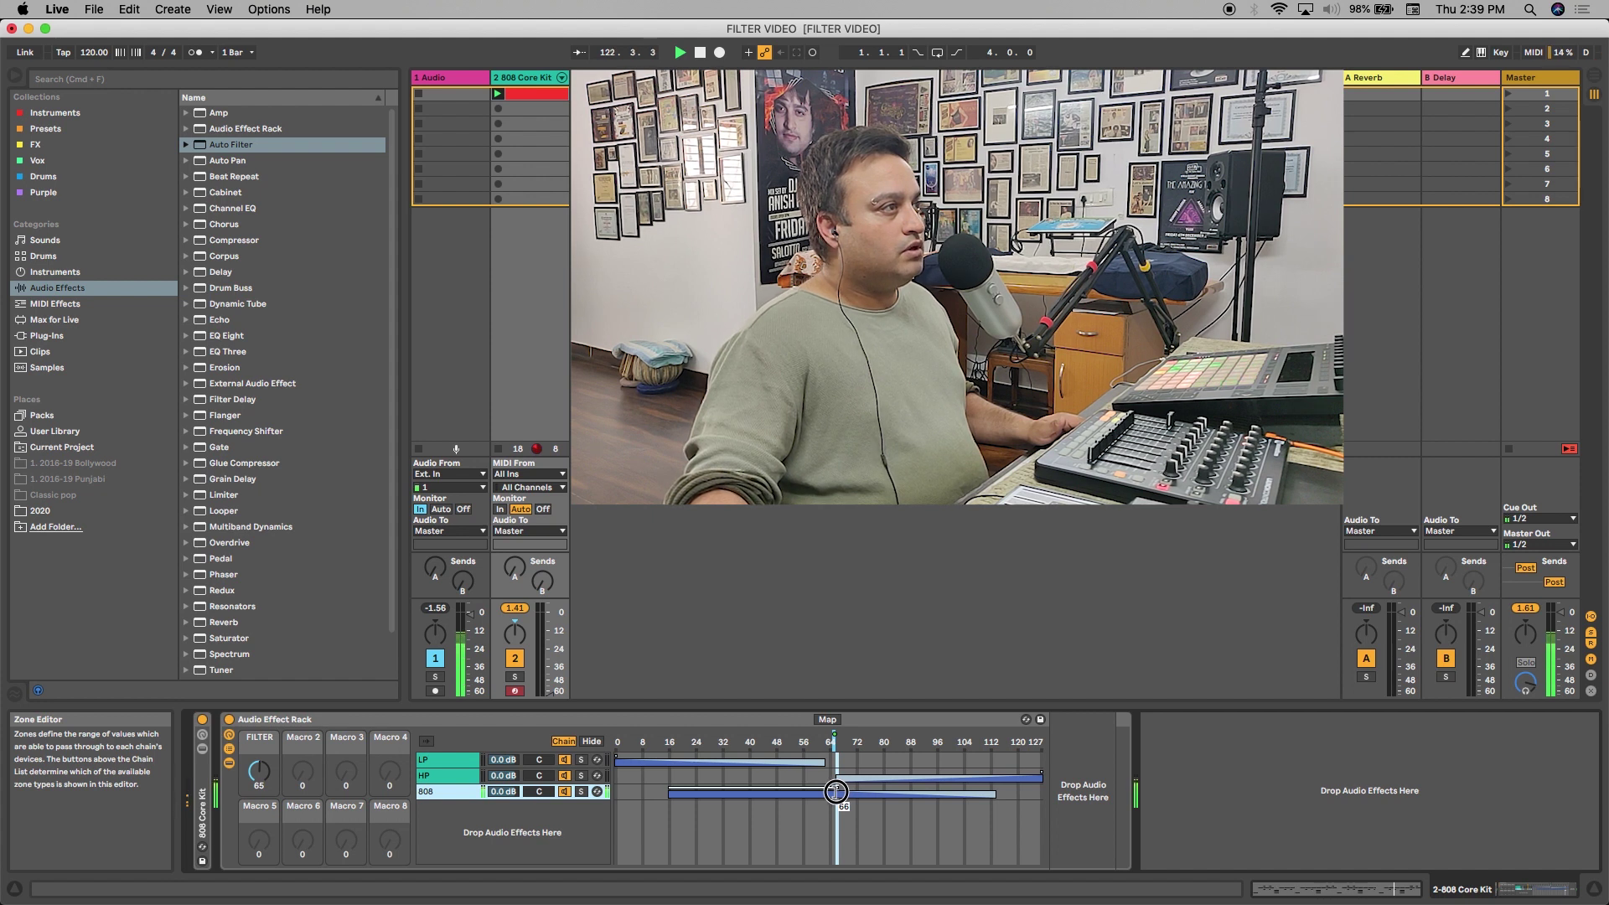
pyautogui.moveTo(835, 791); pyautogui.dragTo(834, 791)
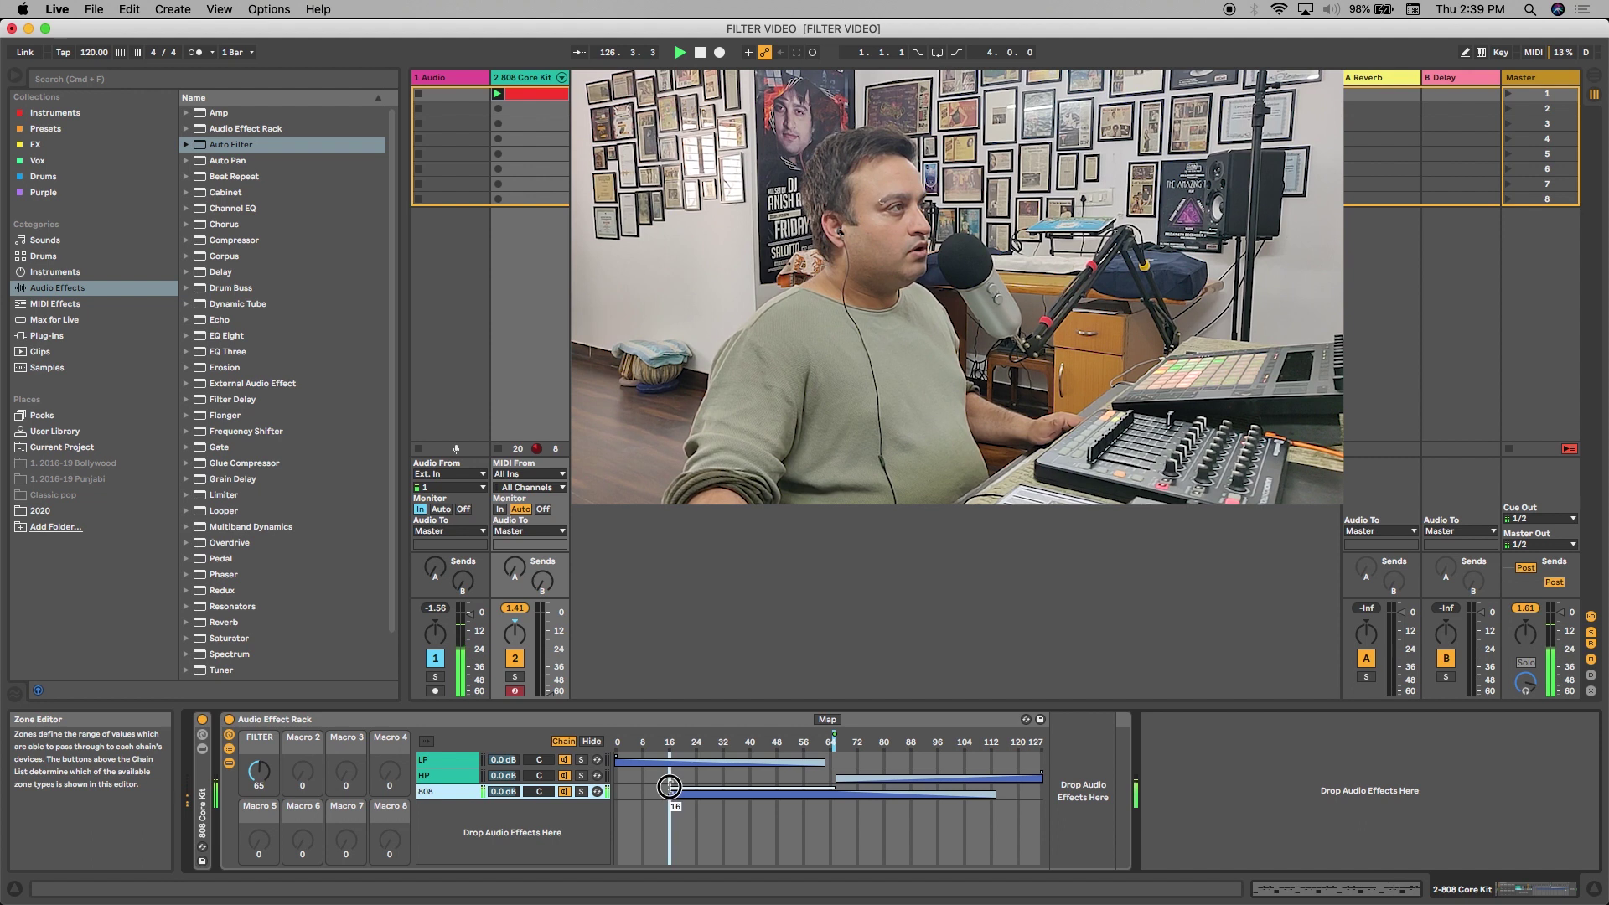
pyautogui.moveTo(834, 776); pyautogui.dragTo(828, 778)
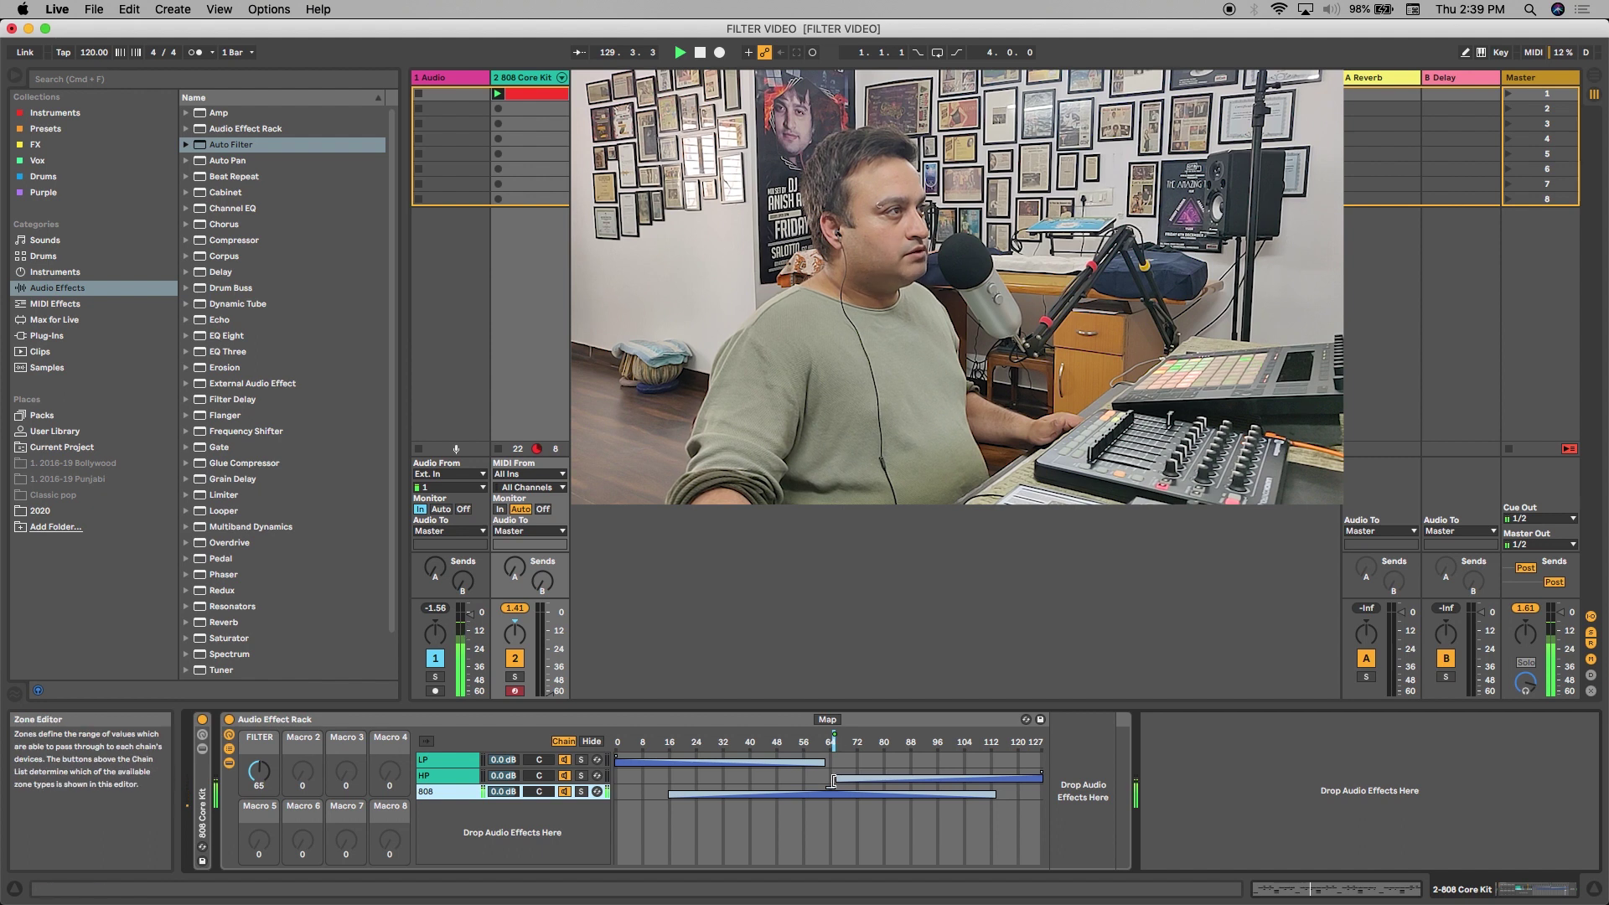
pyautogui.moveTo(834, 784); pyautogui.dragTo(826, 784)
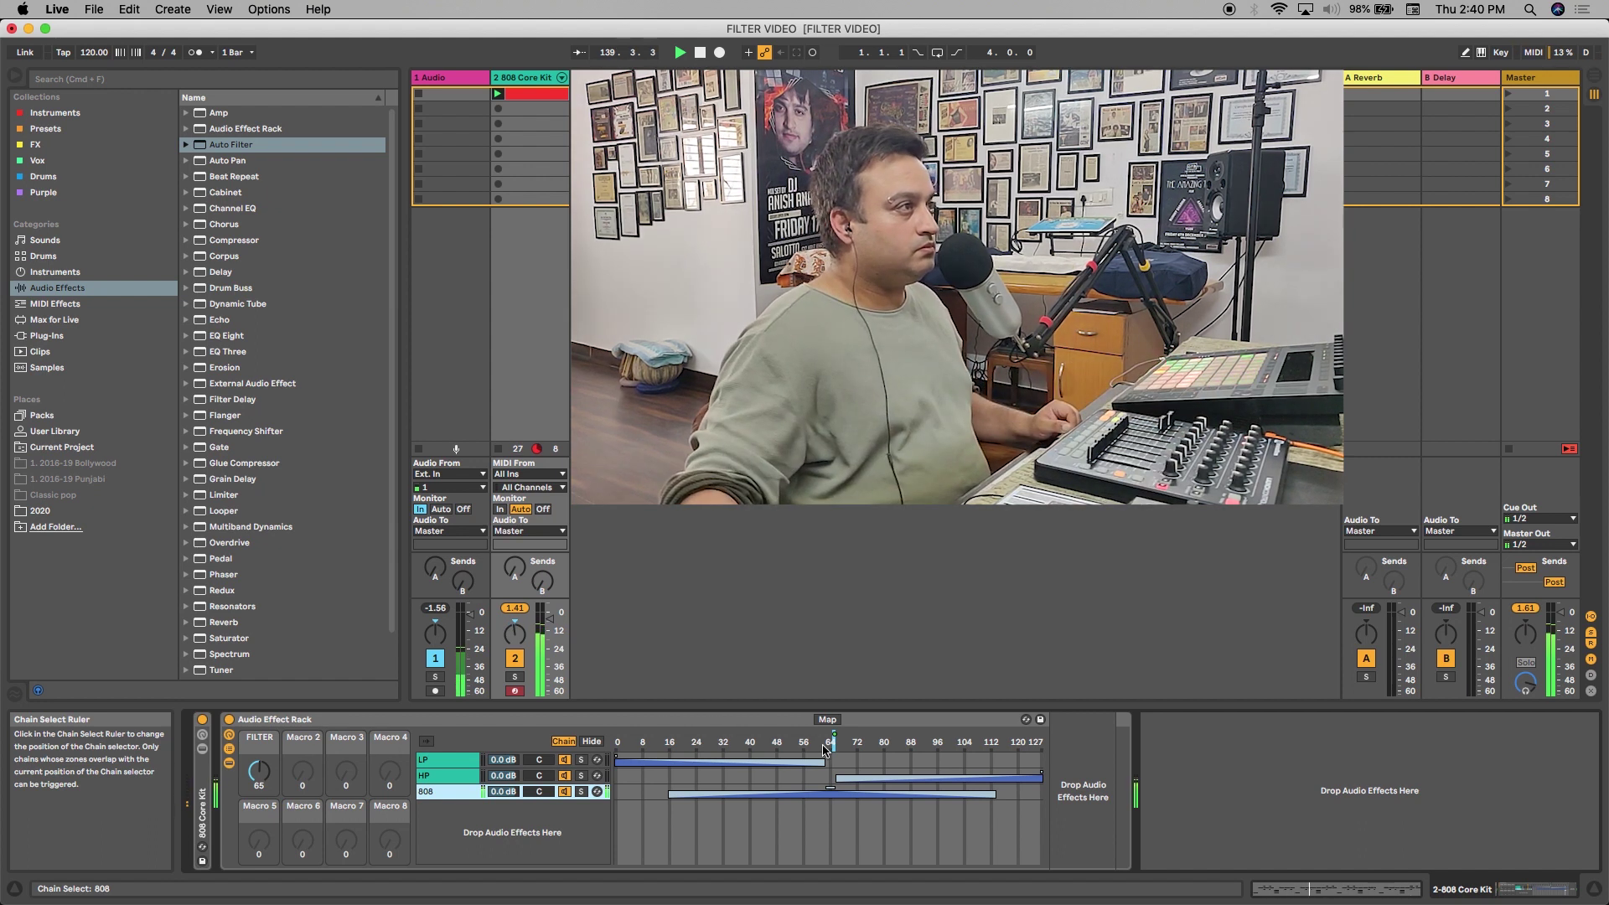
# Step: Nudge FILTER down, then sweep it from 127 back to 0 to hear the crossfades
pyautogui.moveTo(259, 771)
pyautogui.mouseDown()
pyautogui.moveTo(259, 871)
pyautogui.moveTo(259, 800)
pyautogui.mouseUp()
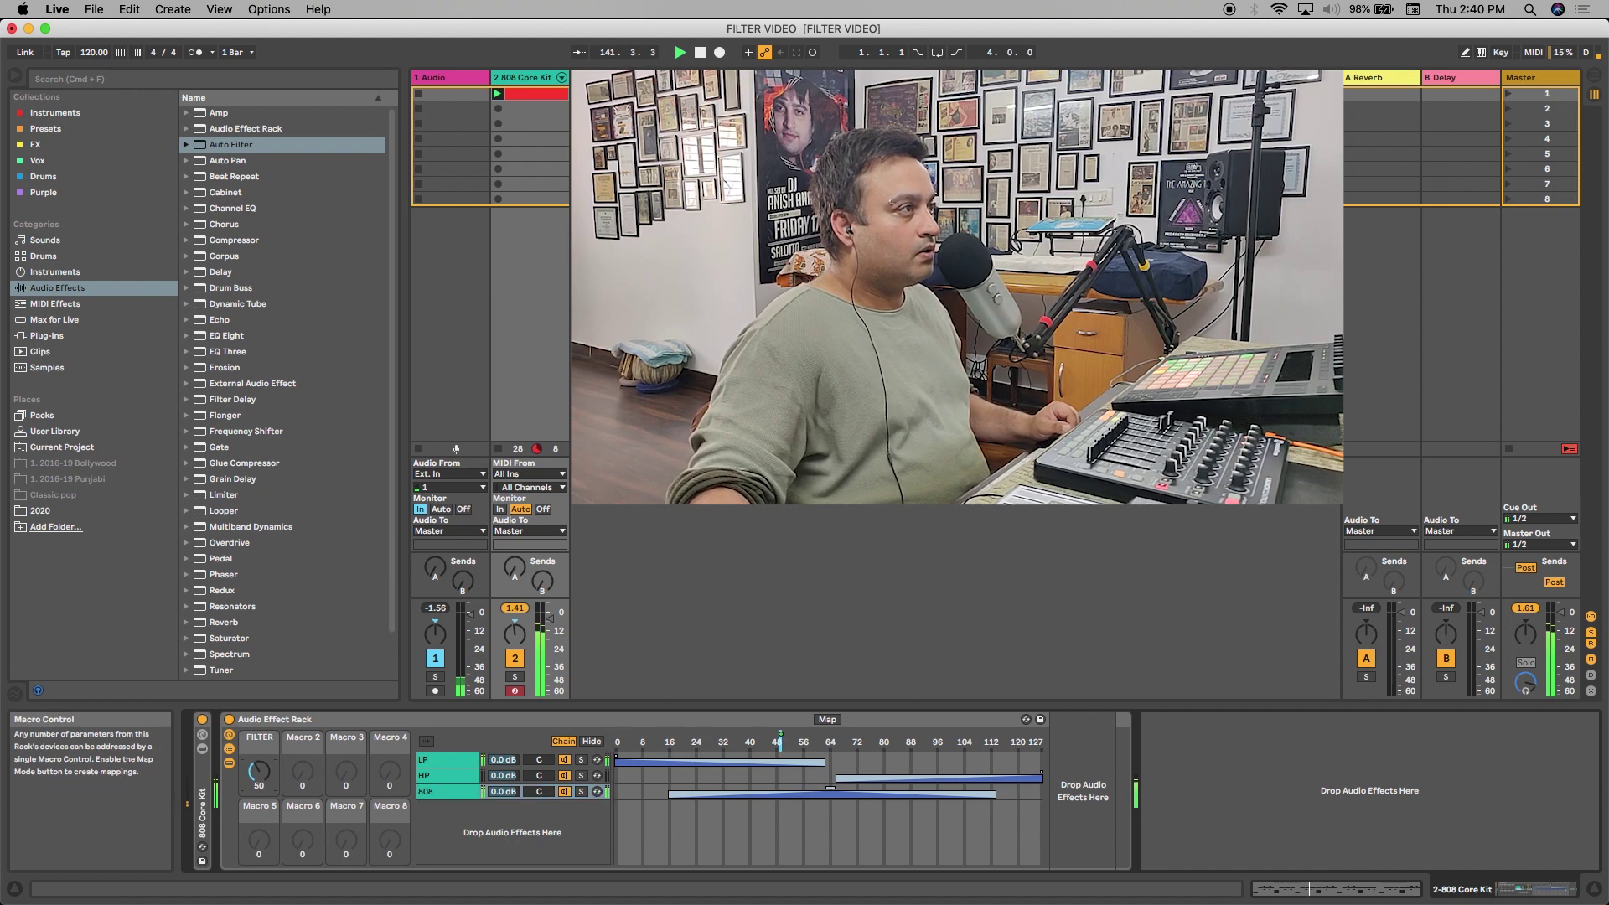
pyautogui.moveTo(259, 741); pyautogui.dragTo(259, 871)
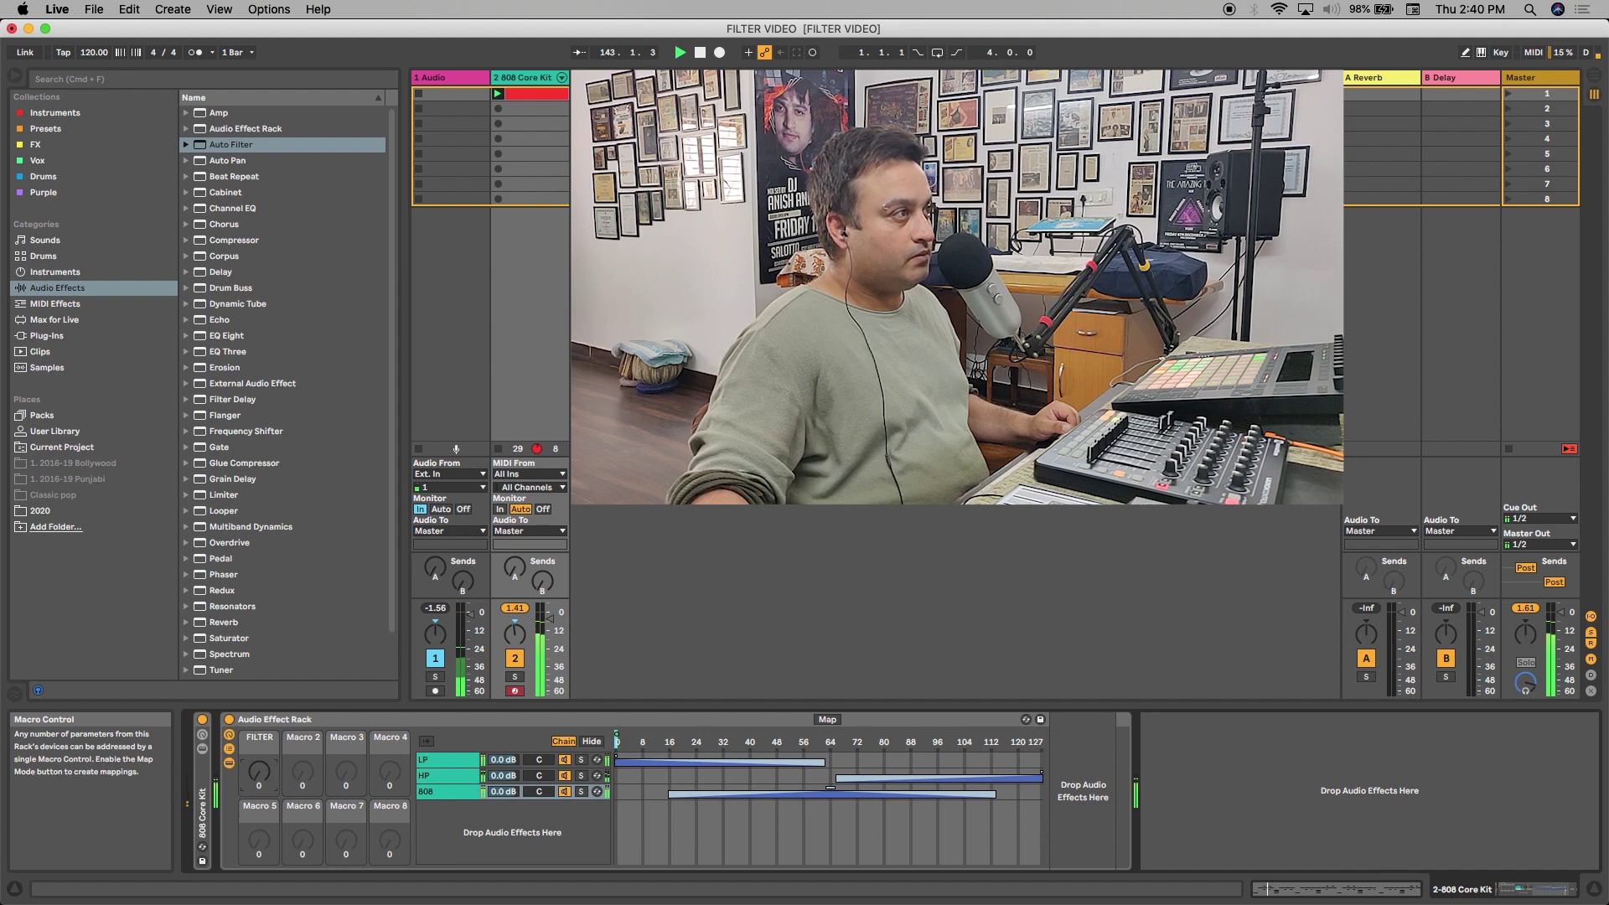
# Step: In MIDI Map Mode, link the FILTER macro to controller knob CC 50, leaving it at 64
pyautogui.click(1533, 53)
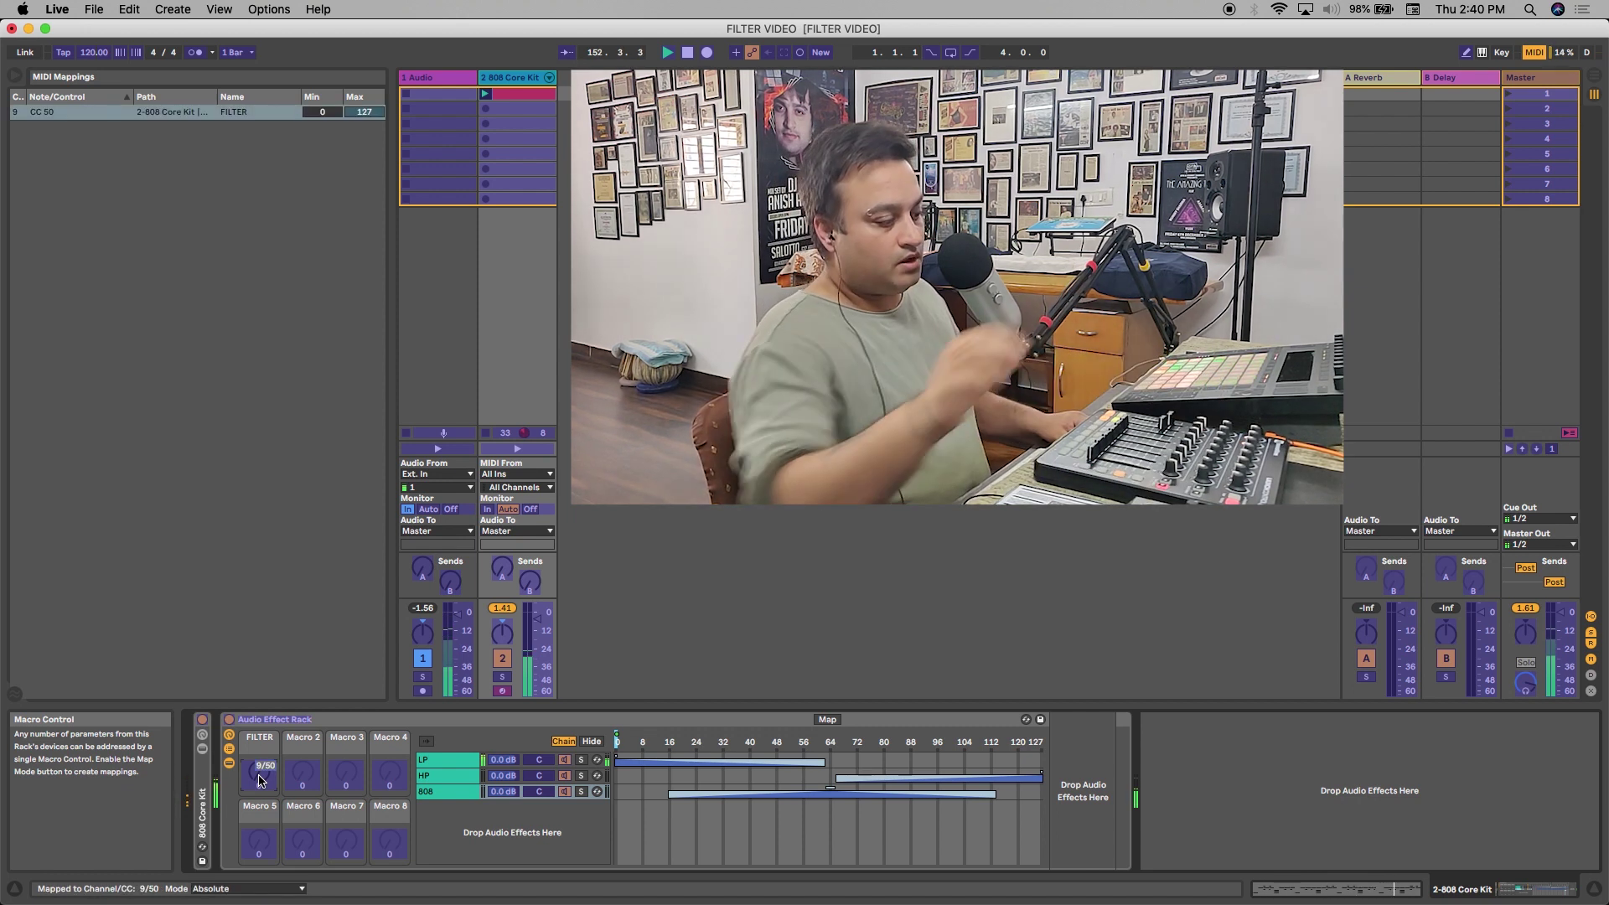
pyautogui.click(1533, 54)
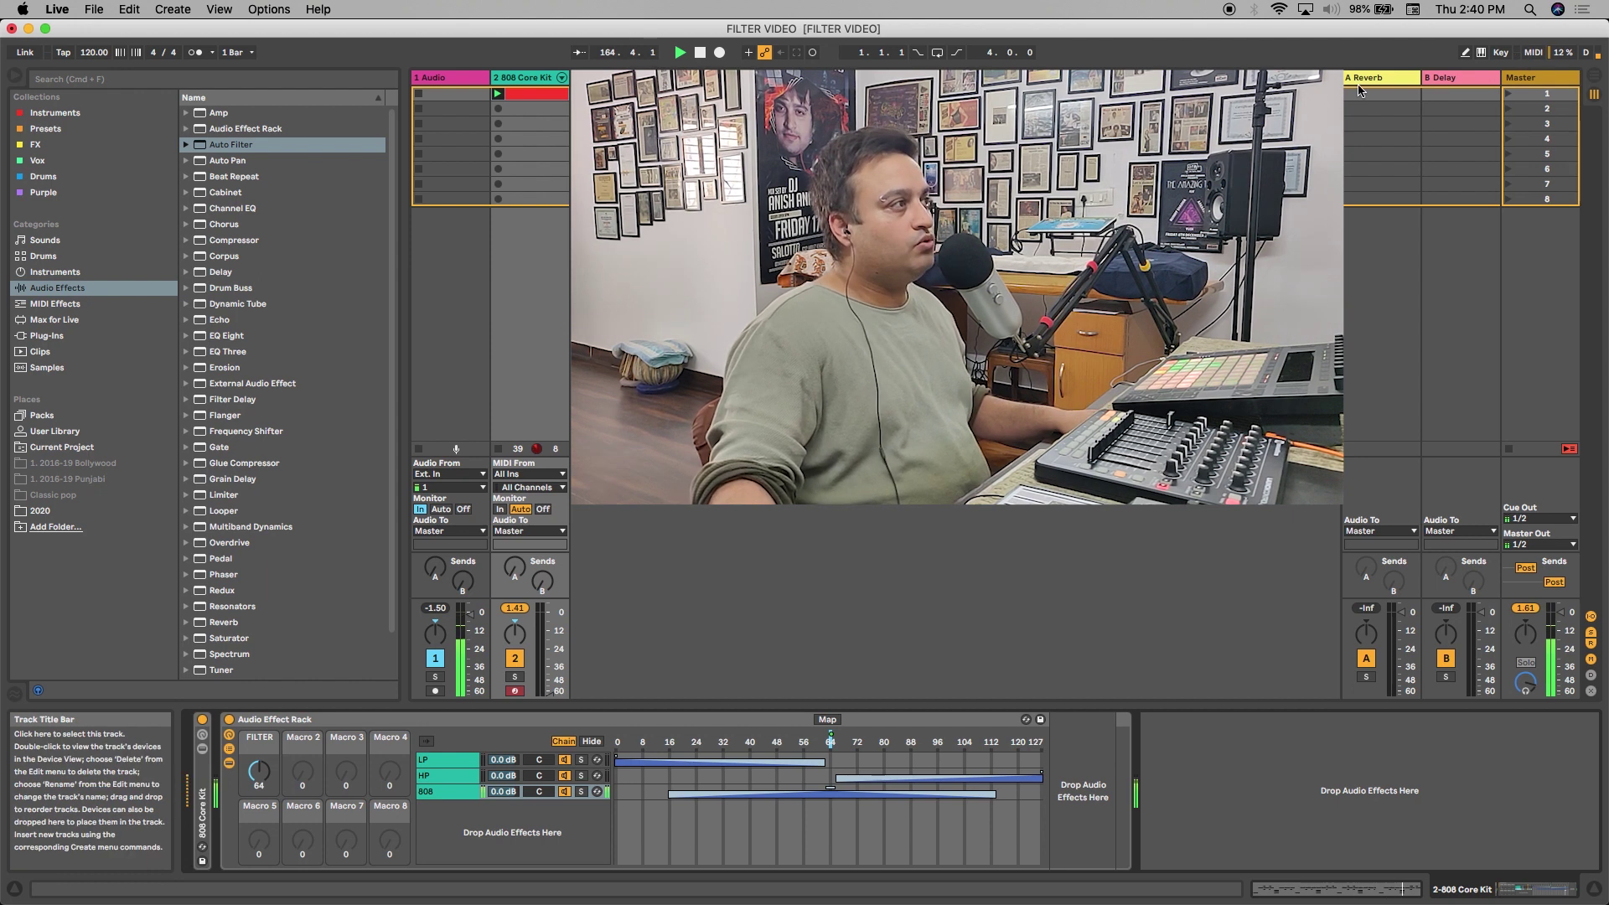
# Step: Select the HP chain and show FILTER's mappings to Chain Selector and both Auto Filter frequencies
pyautogui.click(461, 780)
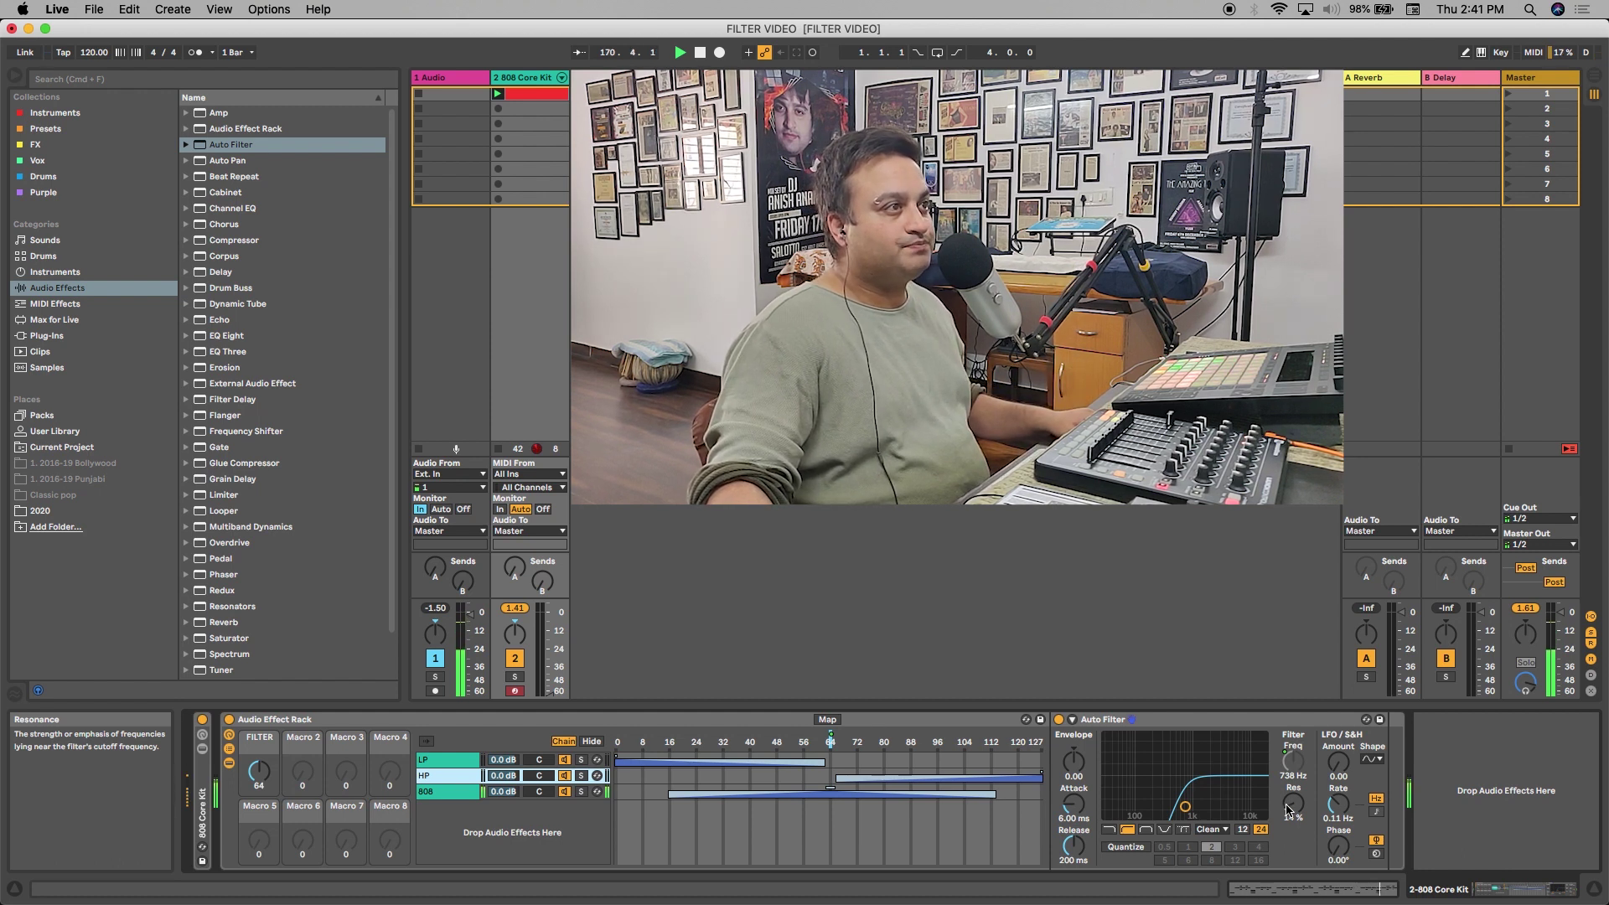
pyautogui.click(829, 719)
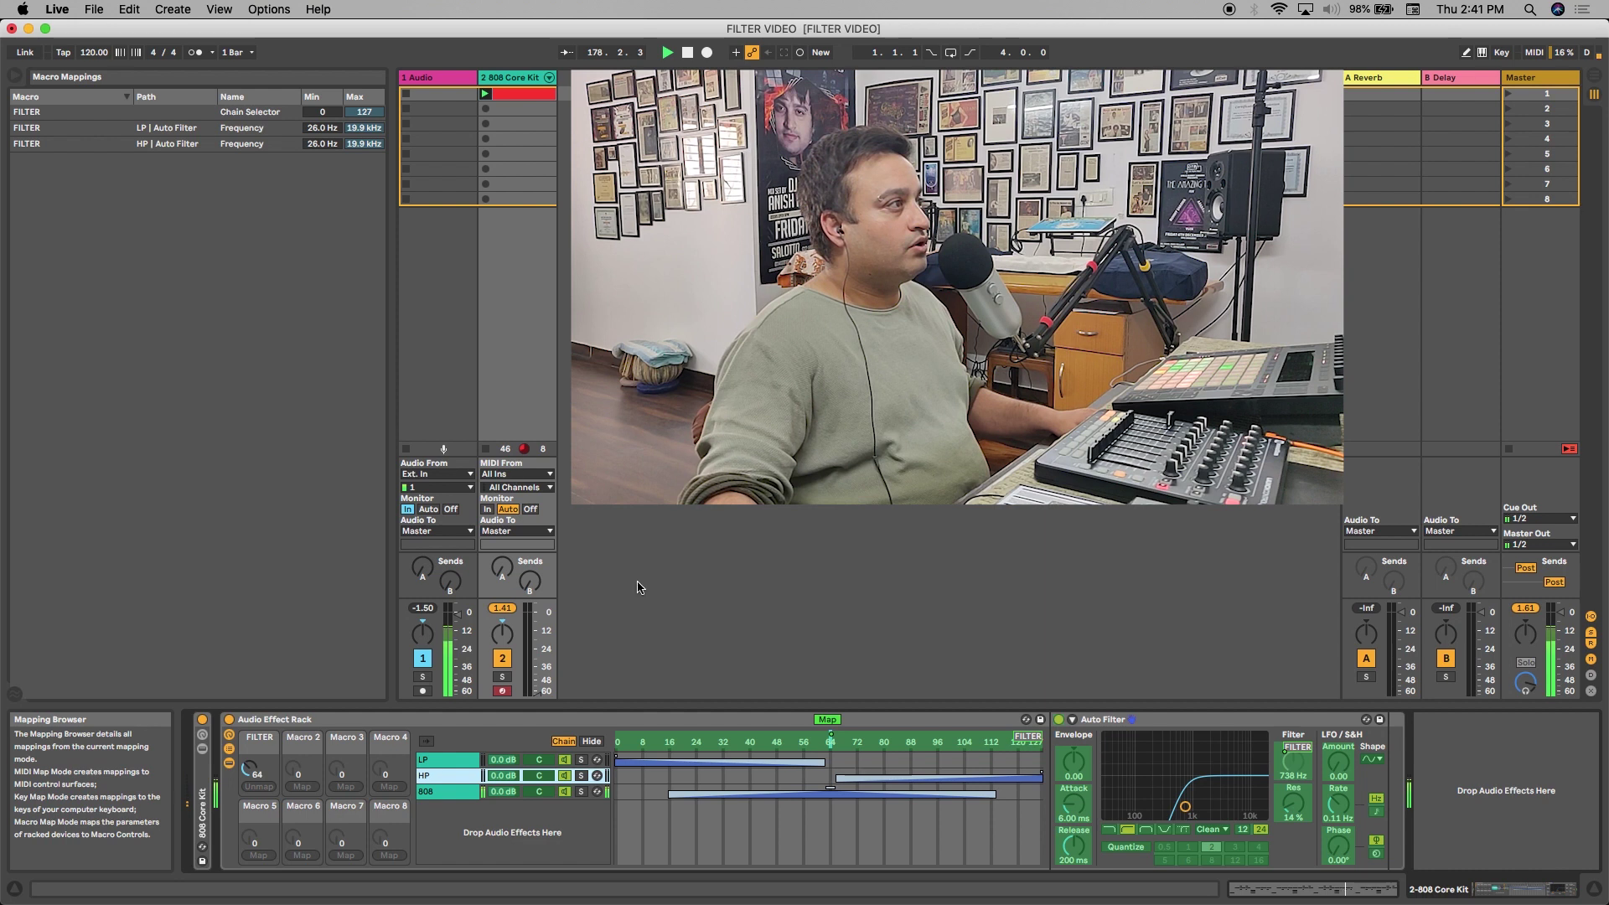
# Step: Turn off Macro Map Mode so the browser's Audio Effects list returns
pyautogui.click(828, 719)
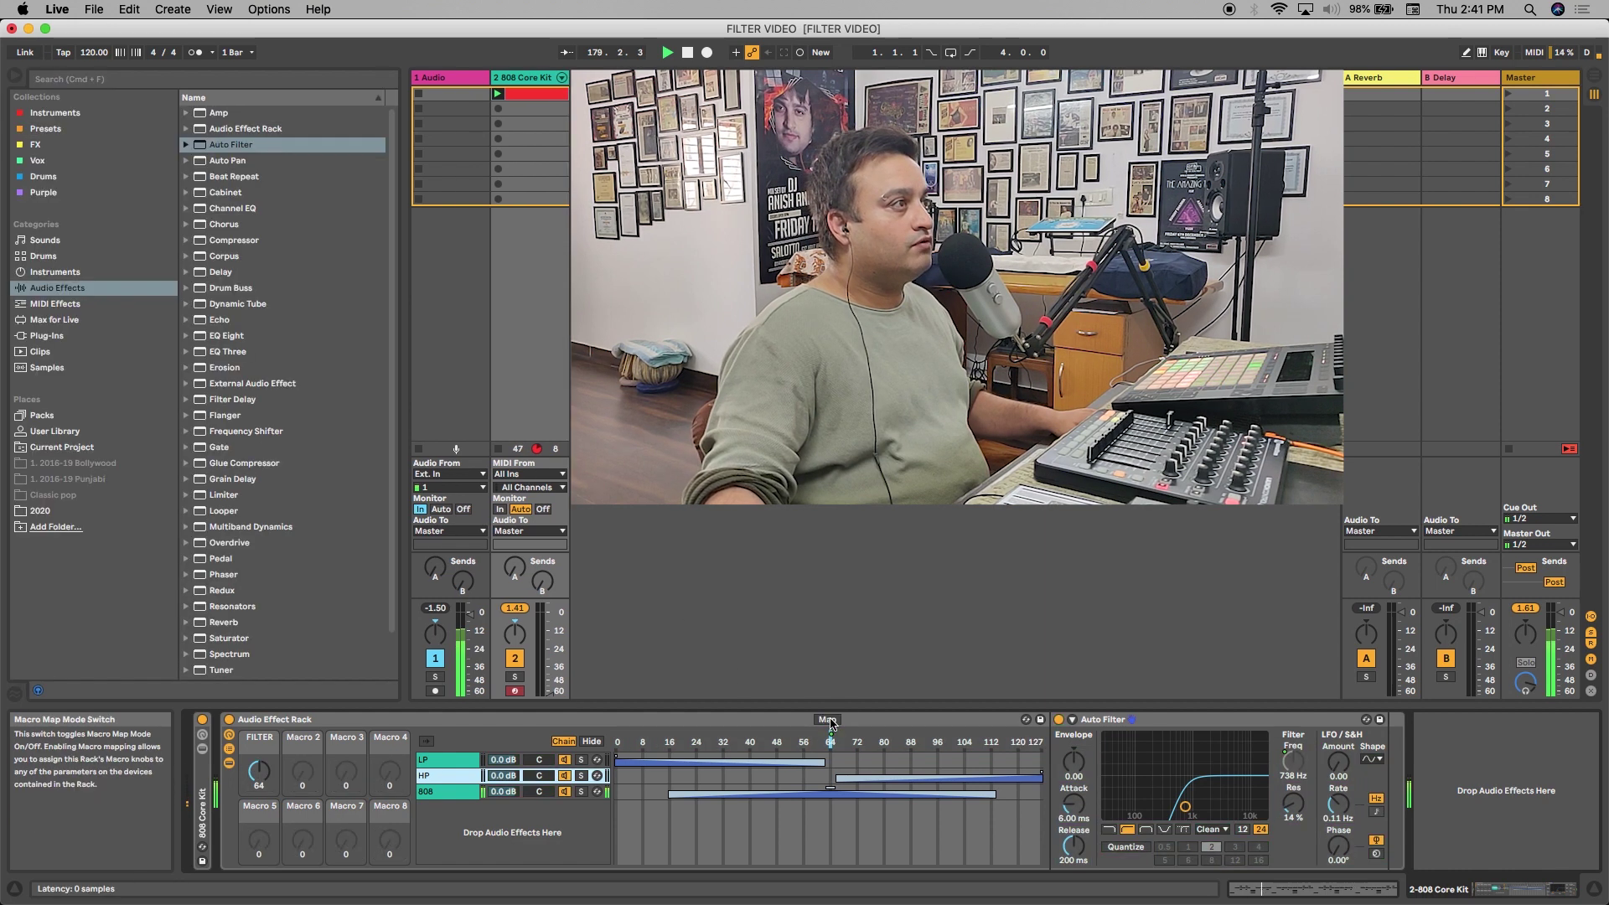